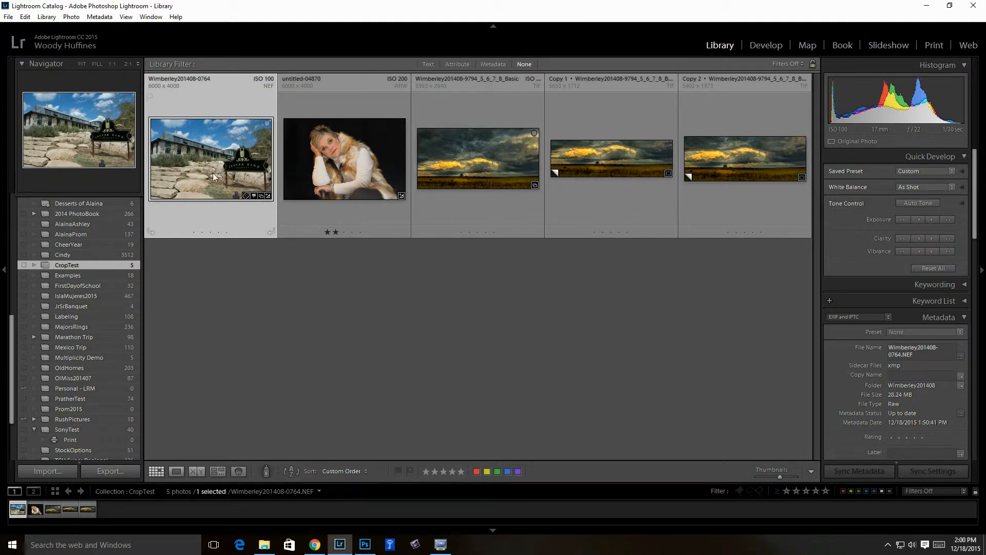
click(175, 471)
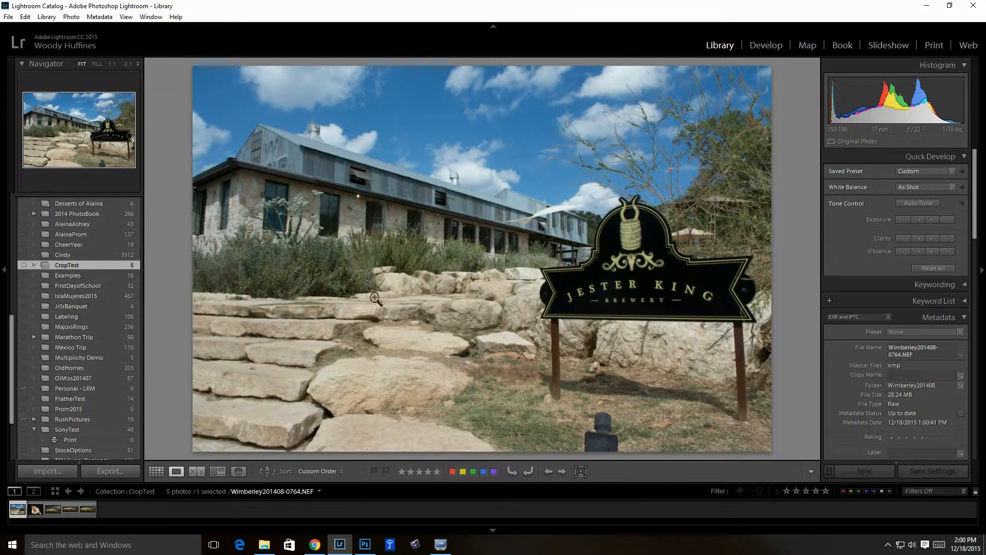
click(768, 44)
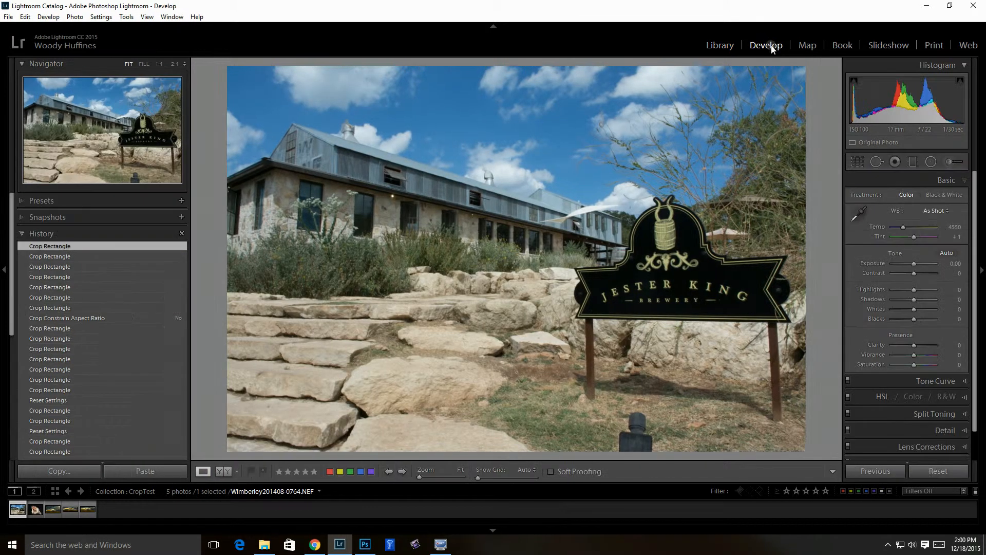
click(4, 270)
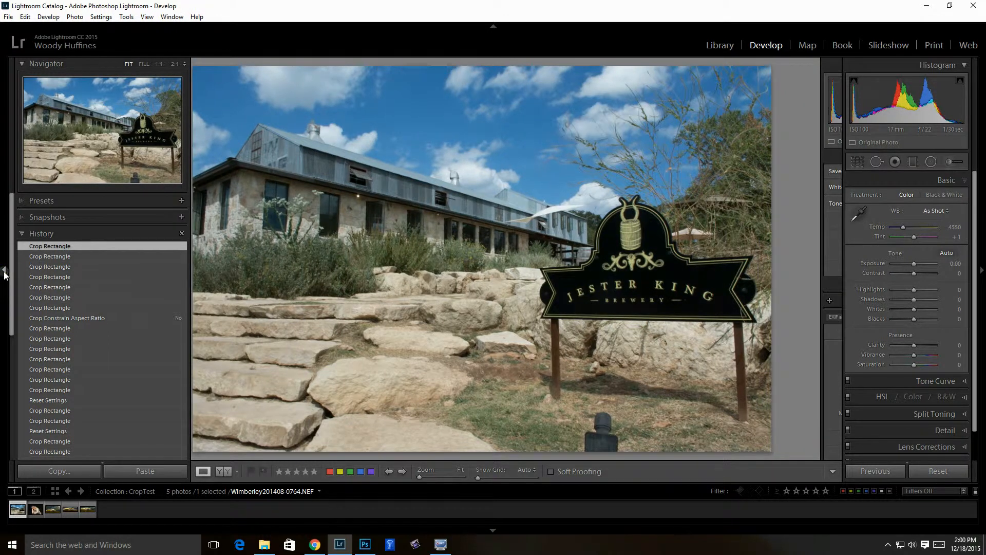
click(4, 272)
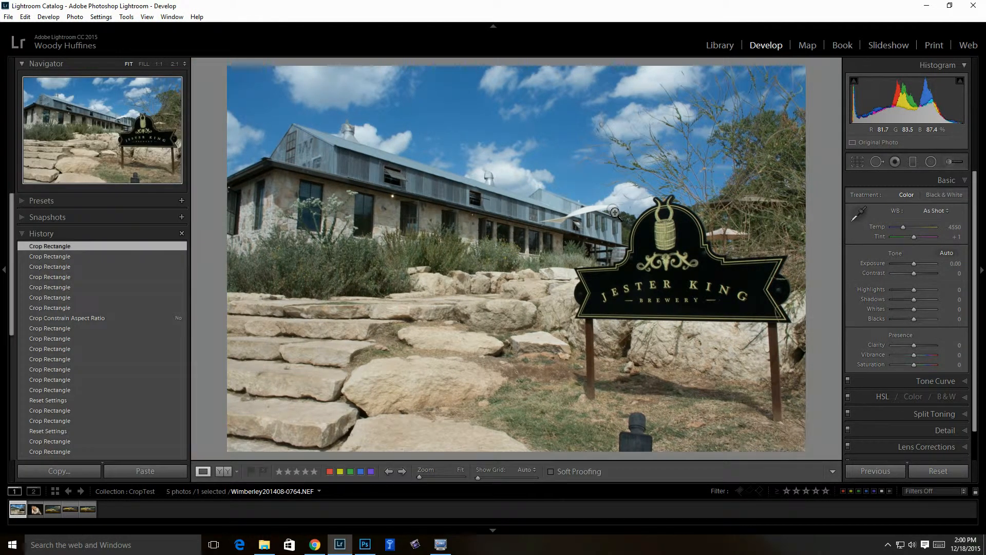
click(6, 270)
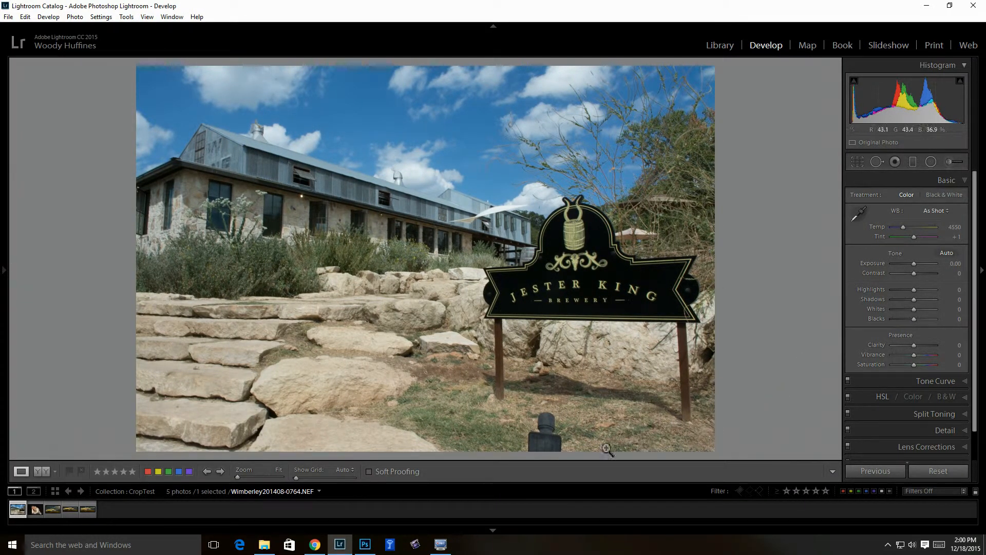
click(492, 532)
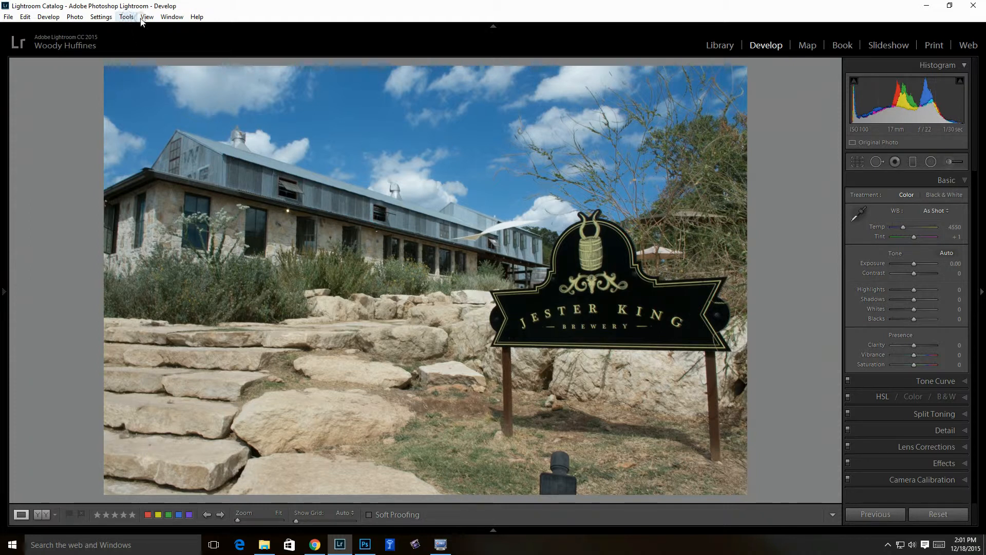
Start the Crop tool and cycle Thirds, Diagonal, Triangle, Golden Ratio and Golden Spiral overlays
click(857, 162)
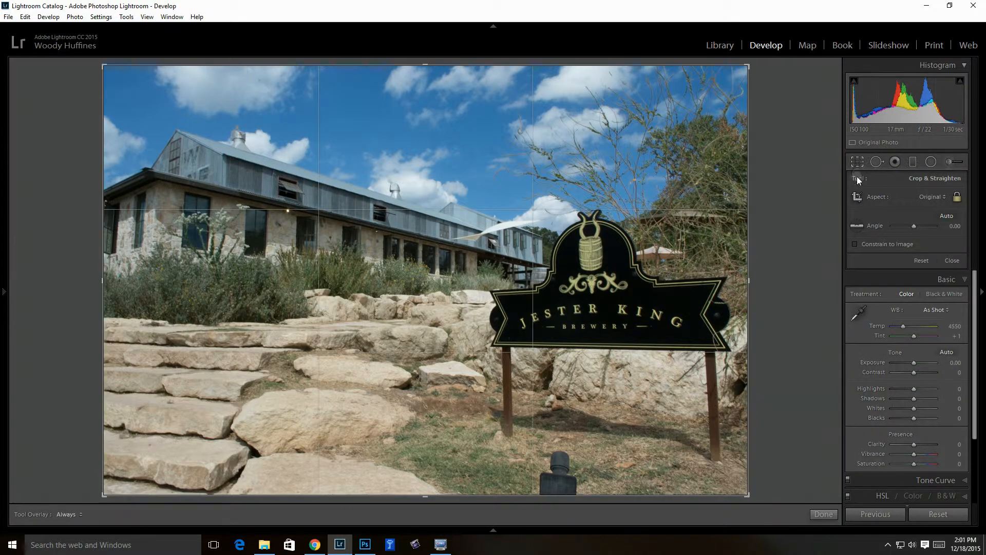
click(126, 19)
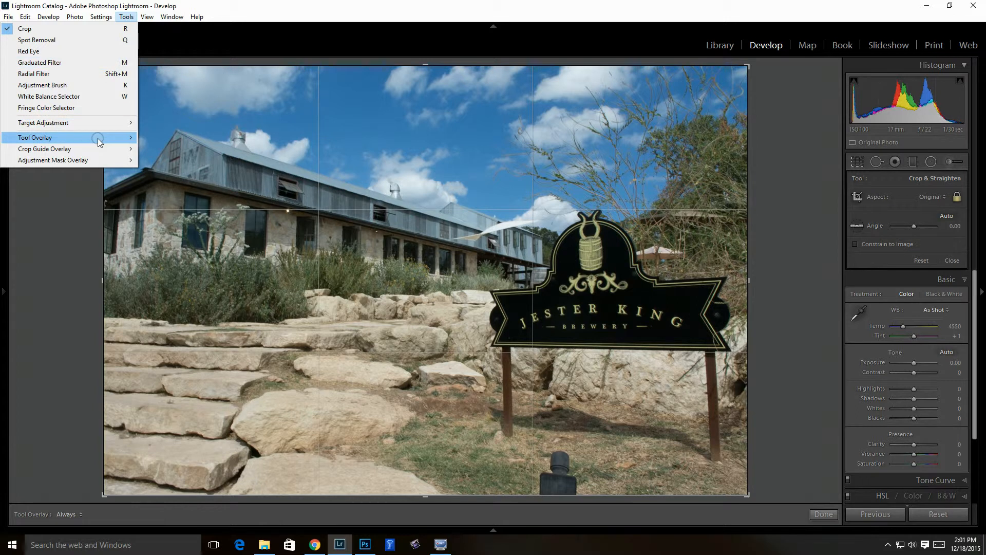
mouse_move(99, 150)
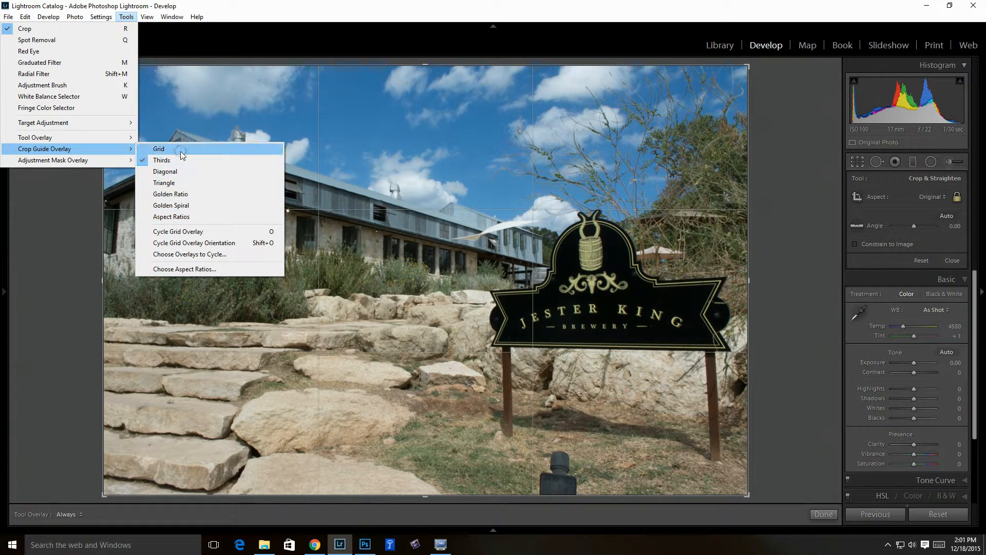
click(200, 257)
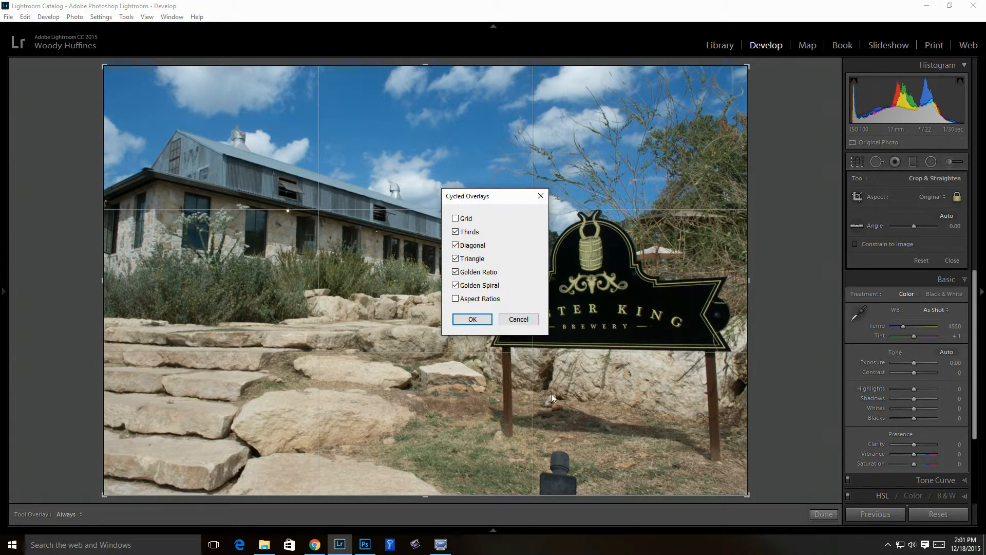
click(511, 318)
click(472, 321)
click(126, 17)
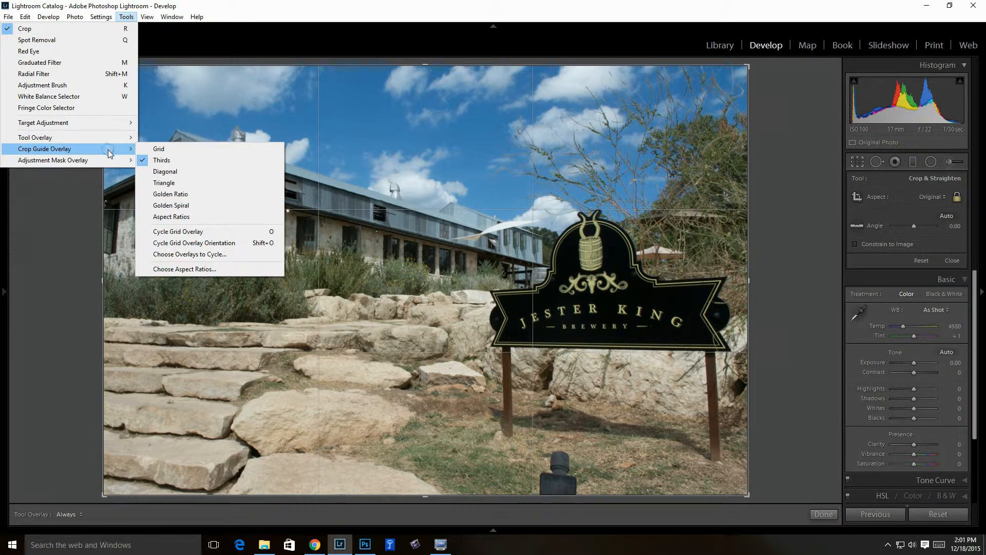
Overlay the 1x1, 4x5, 5x7, 2x3 and 16x9 aspect-ratio guides and flip their orientation
click(189, 219)
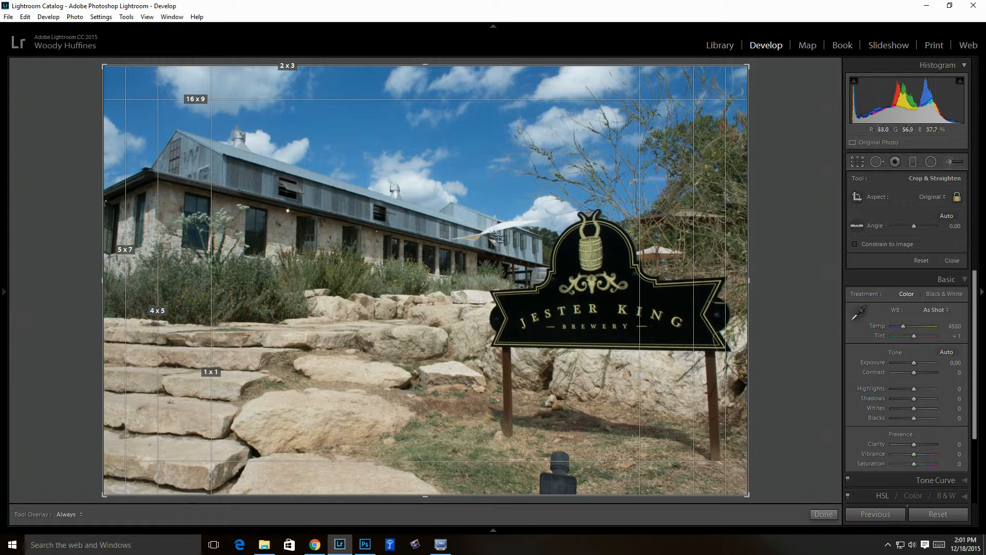
click(148, 45)
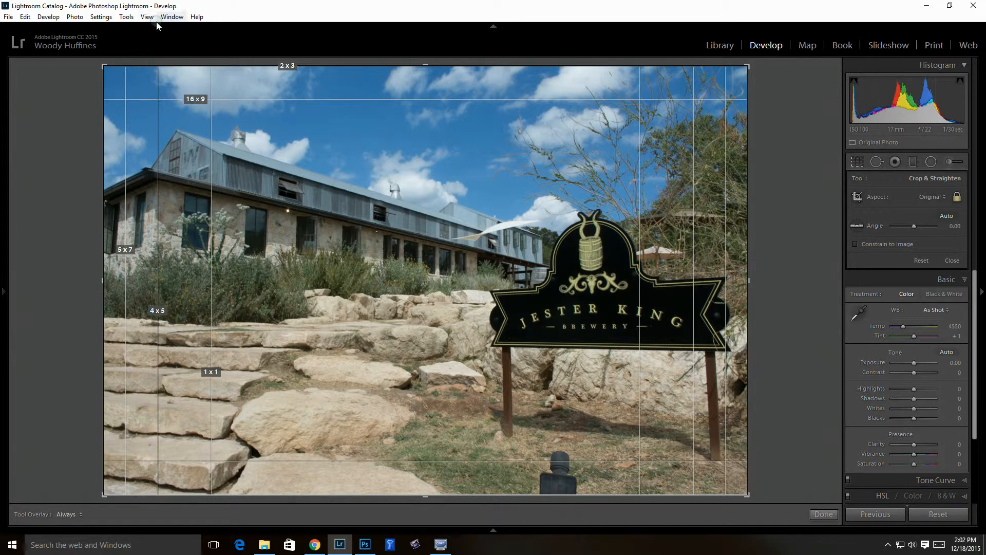
click(125, 16)
mouse_move(103, 152)
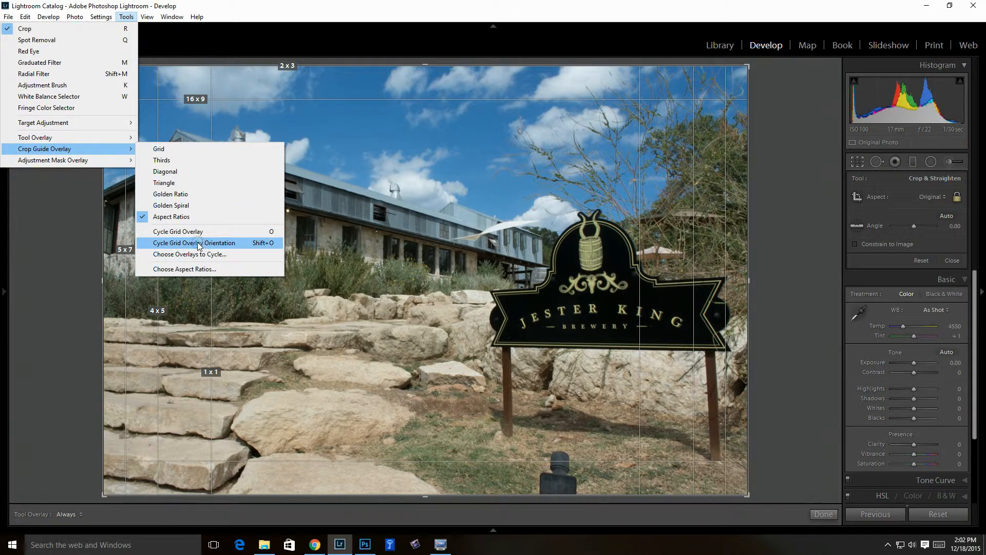
click(186, 269)
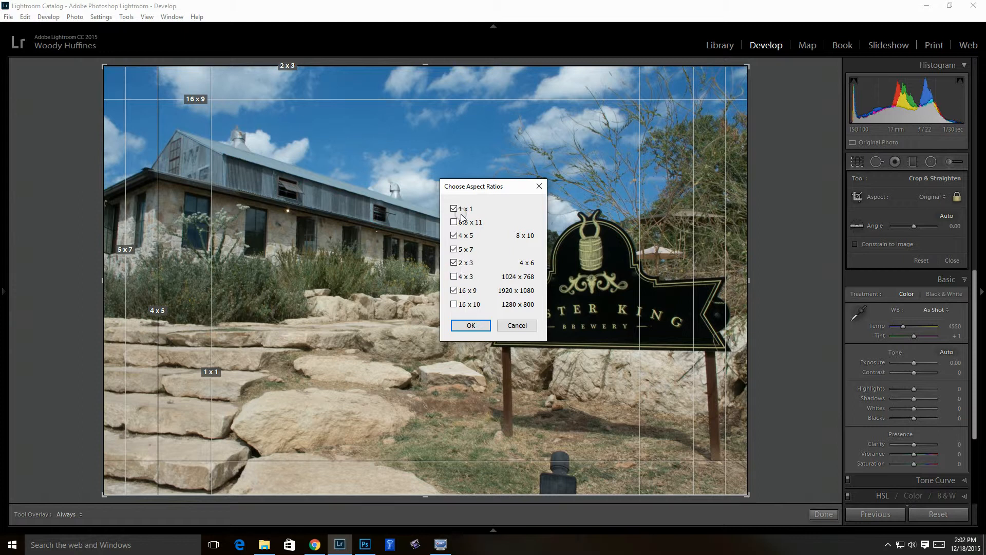
click(517, 327)
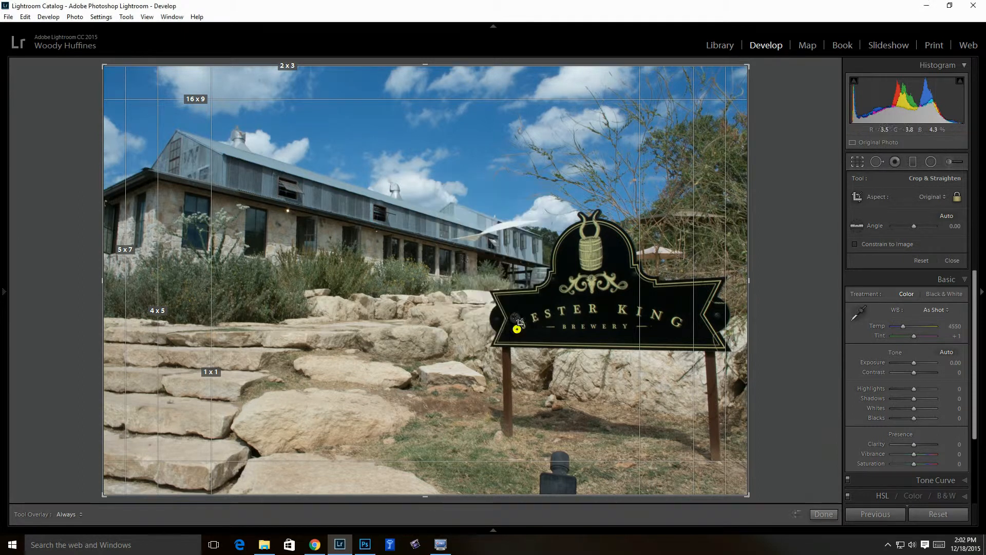
click(127, 17)
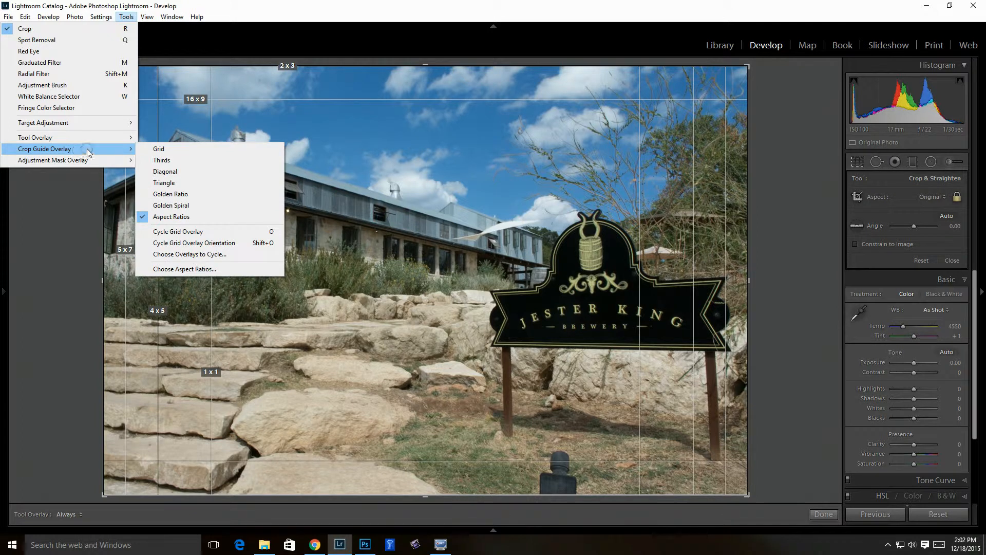
click(261, 245)
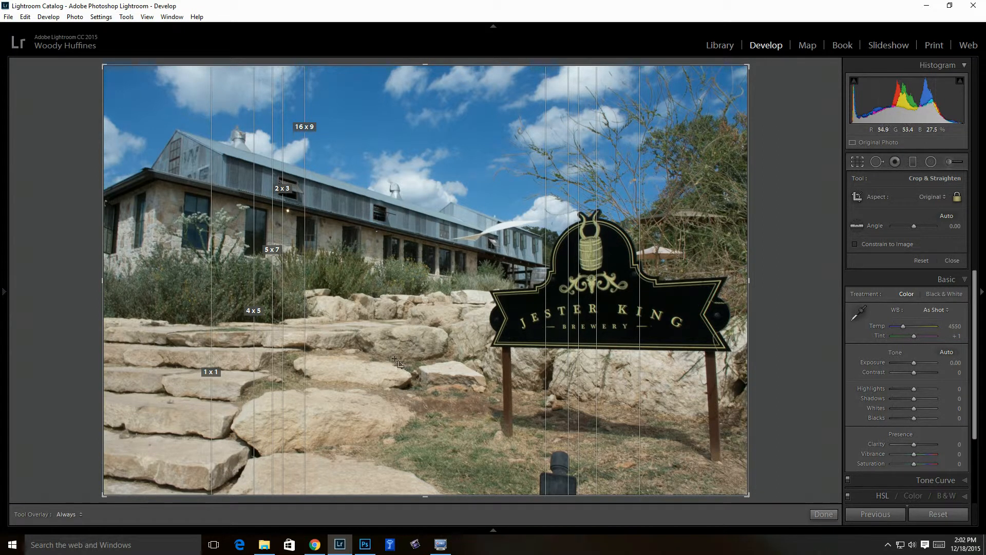
Switch to the Thirds guide and try a tighter crop before restoring the full photo
key(o)
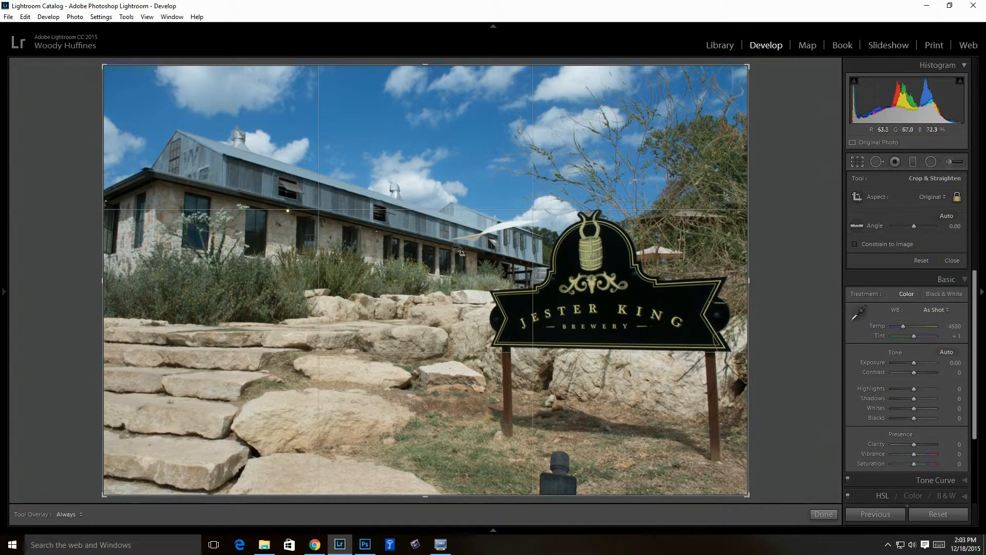
drag(106, 68, 165, 133)
drag(424, 280, 409, 387)
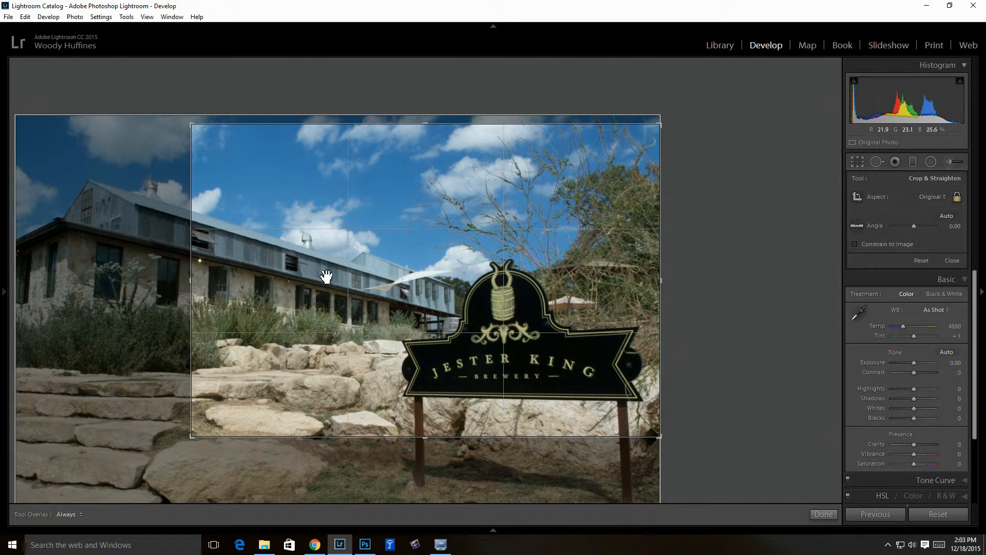
drag(195, 440, 49, 489)
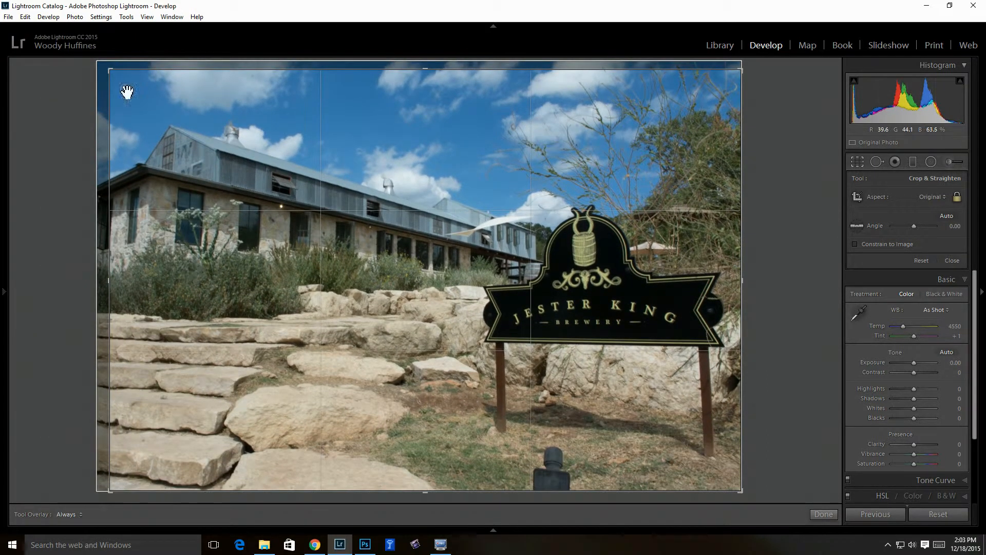
drag(112, 73, 105, 66)
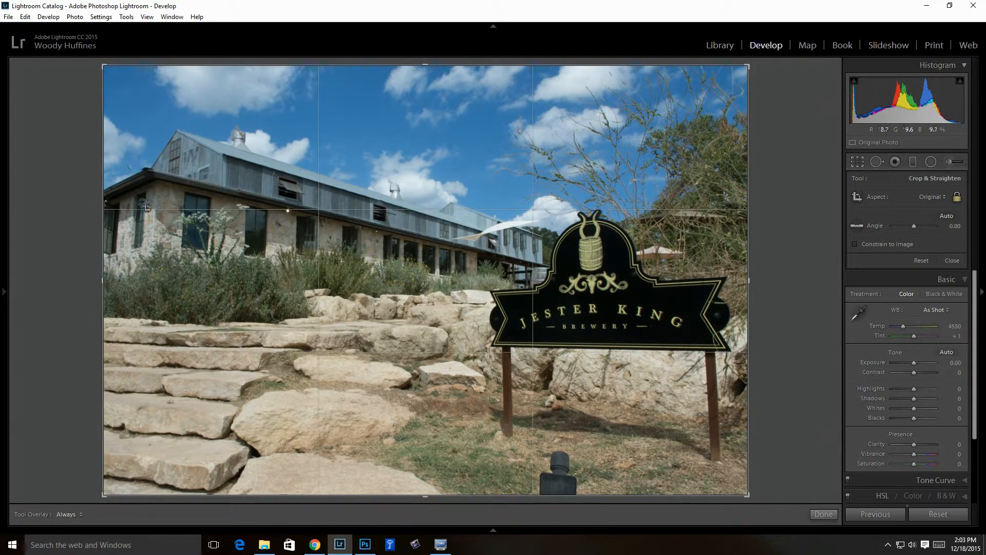
Cycle through Diagonal to the Triangle guide and flip it to the opposite diagonal
key(o)
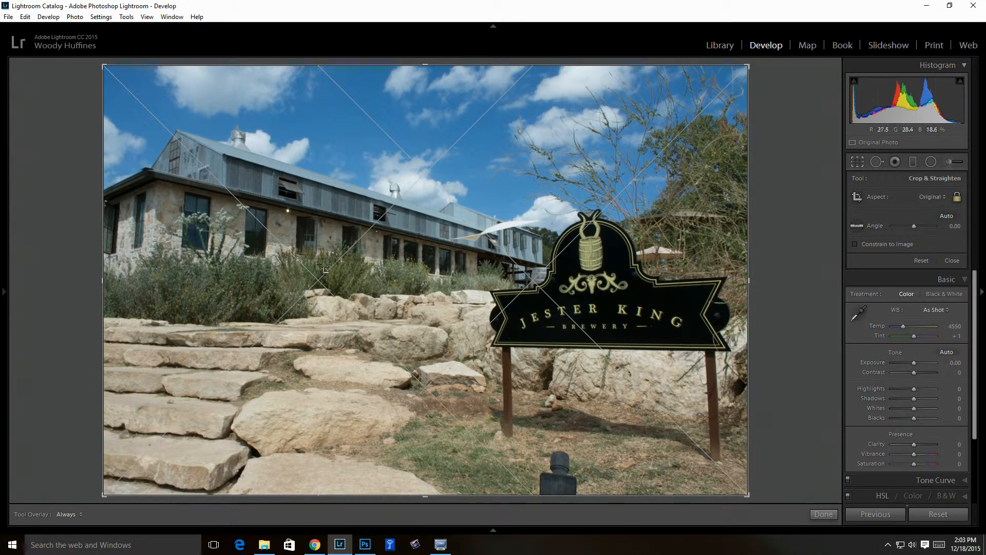
key(o)
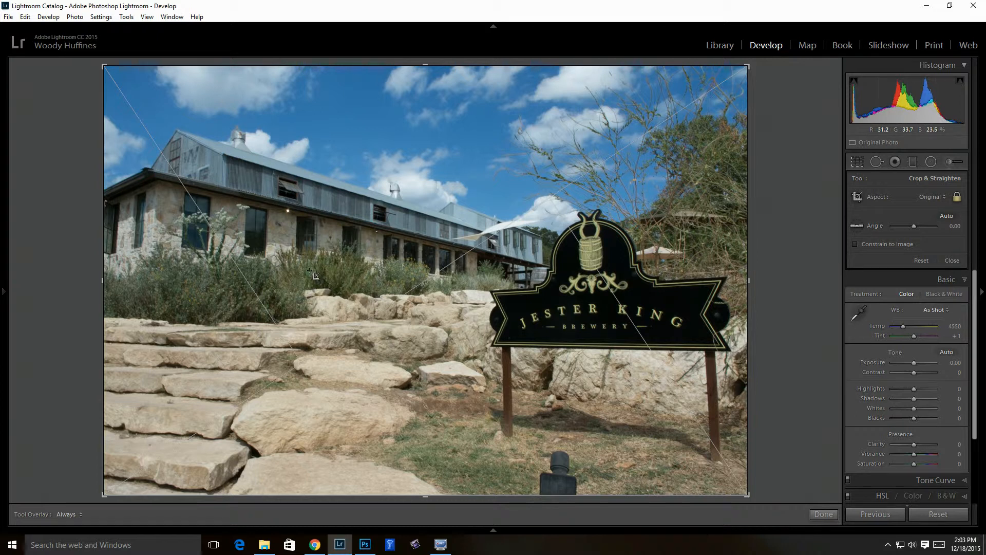
key(shift+o)
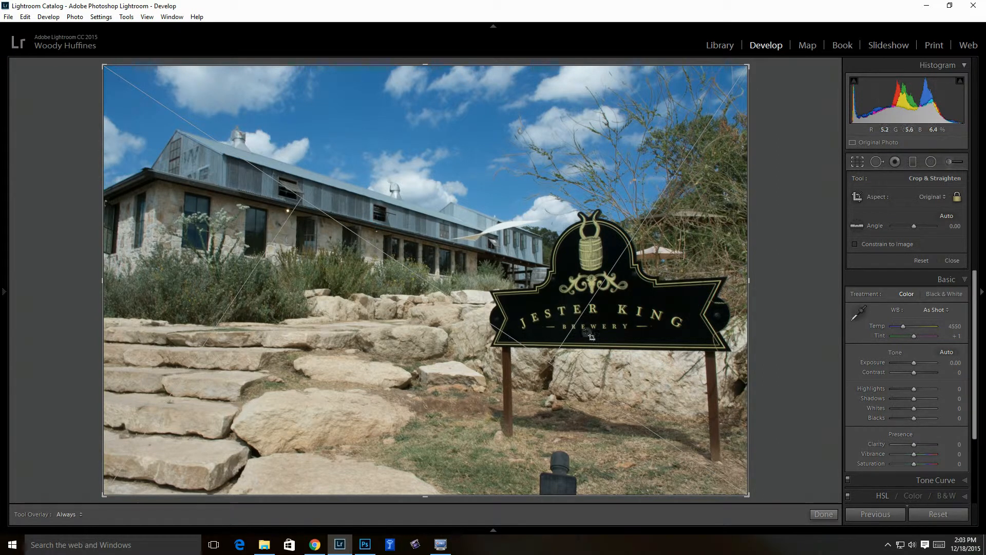
Stretch the crop back over the full brewery photo and switch the guide to Golden Ratio
drag(751, 499, 740, 465)
drag(502, 392, 365, 398)
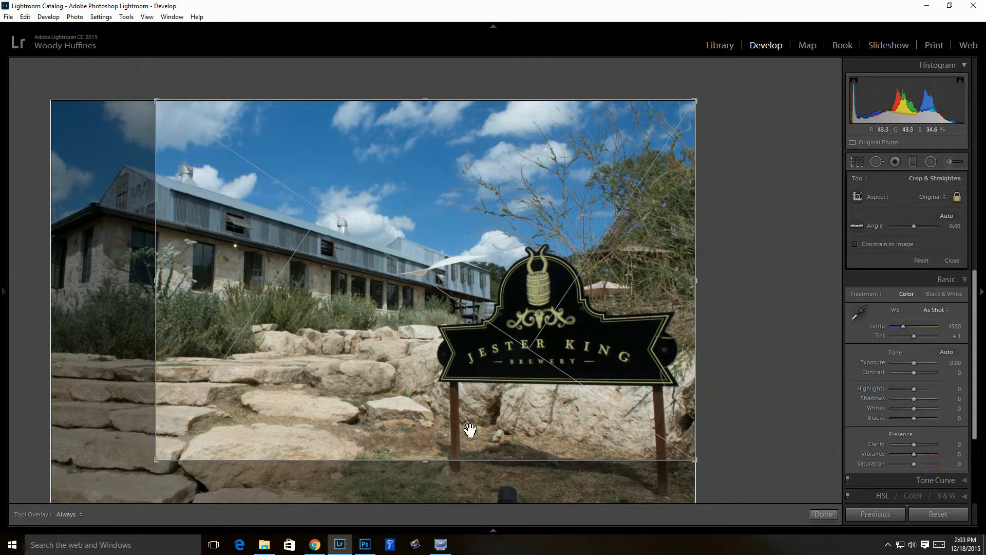
drag(425, 378, 511, 333)
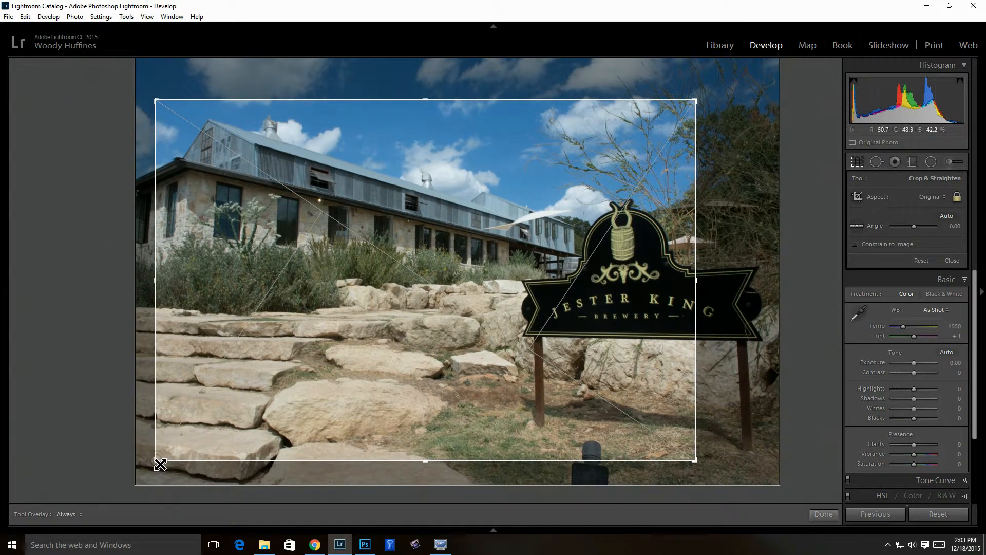
drag(161, 460, 150, 468)
drag(709, 473, 726, 469)
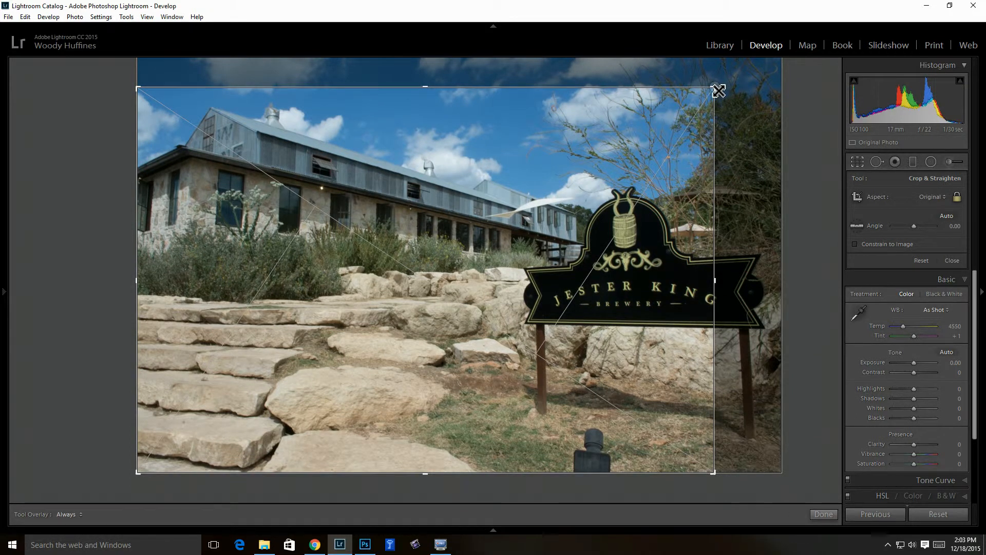
drag(719, 91, 755, 66)
key(o)
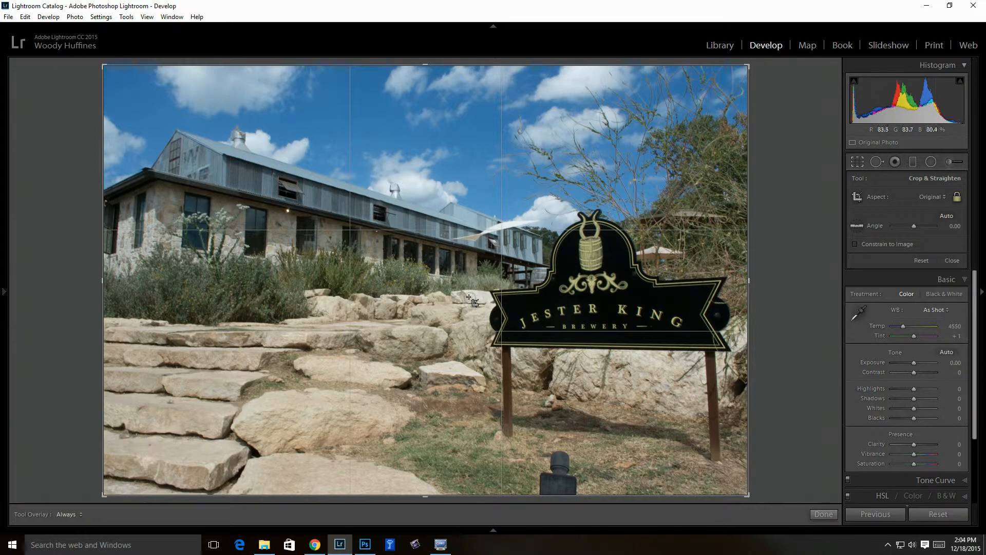
Show the Golden Spiral guide, flipped so it curls under the Jester King sign
key(o)
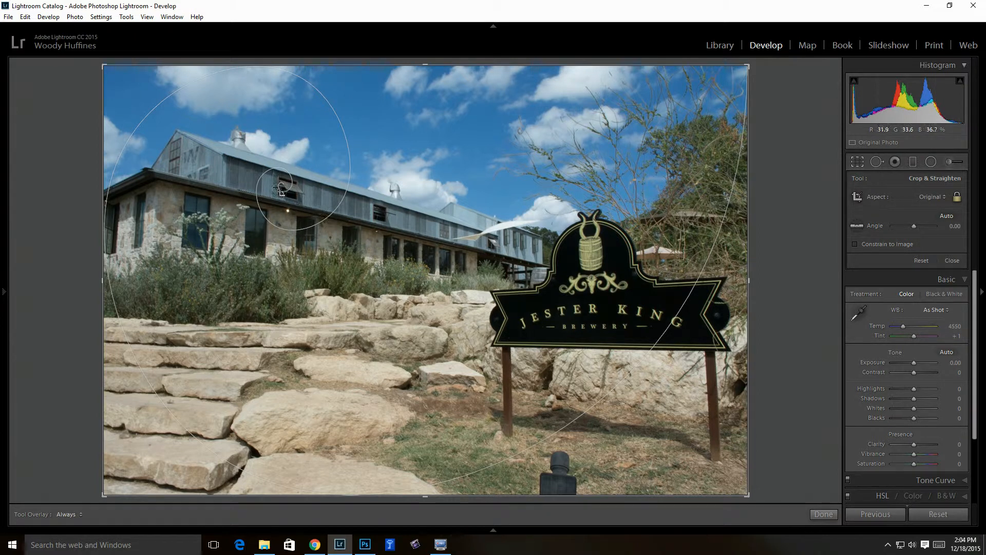
key(shift+o)
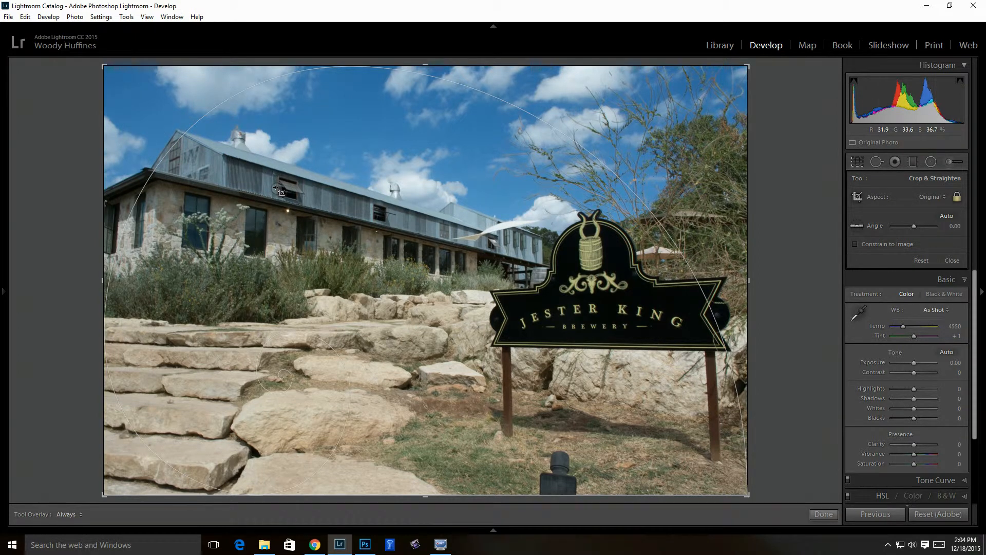
key(shift+o)
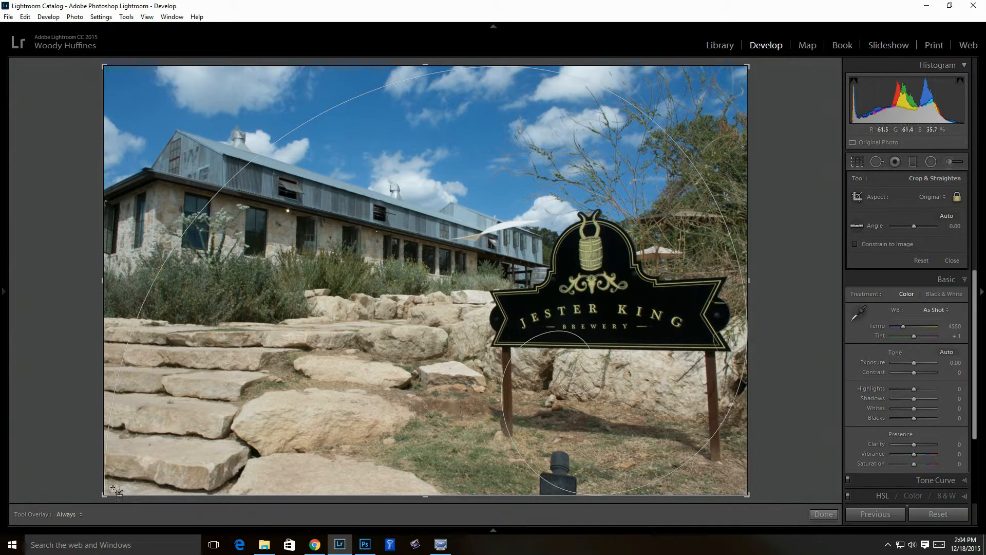
Unlock the aspect ratio and trim the crop's left side and bottom around the sign
drag(106, 499, 121, 439)
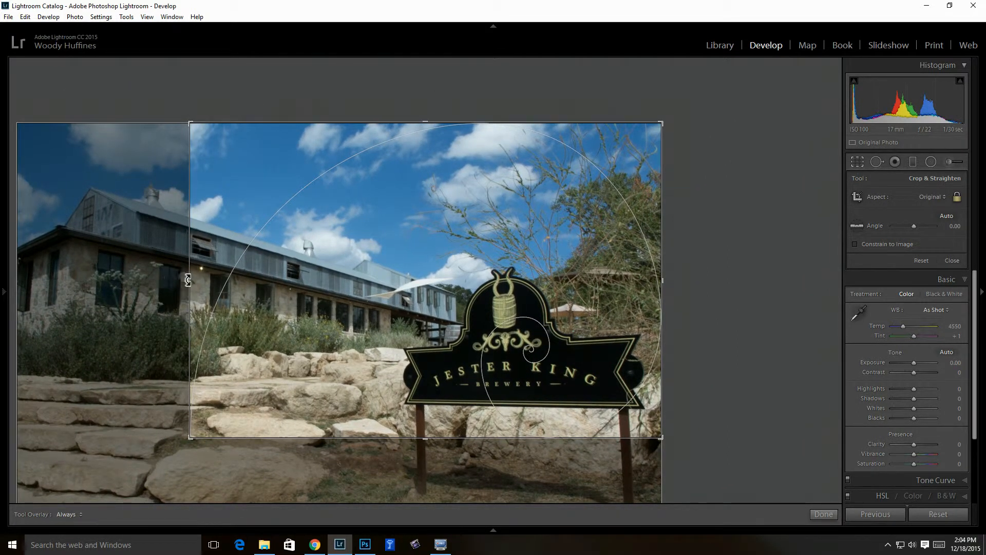
click(958, 197)
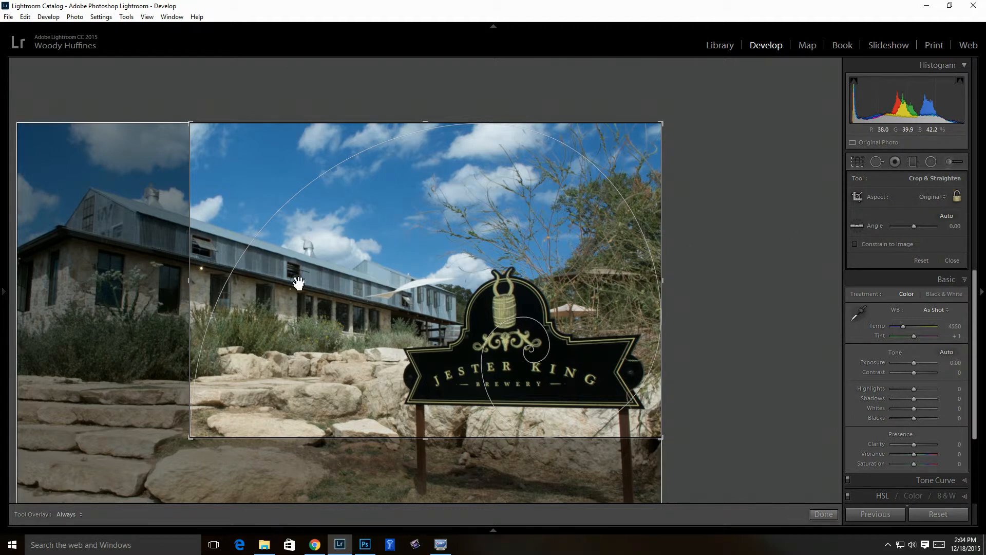
drag(187, 281, 133, 272)
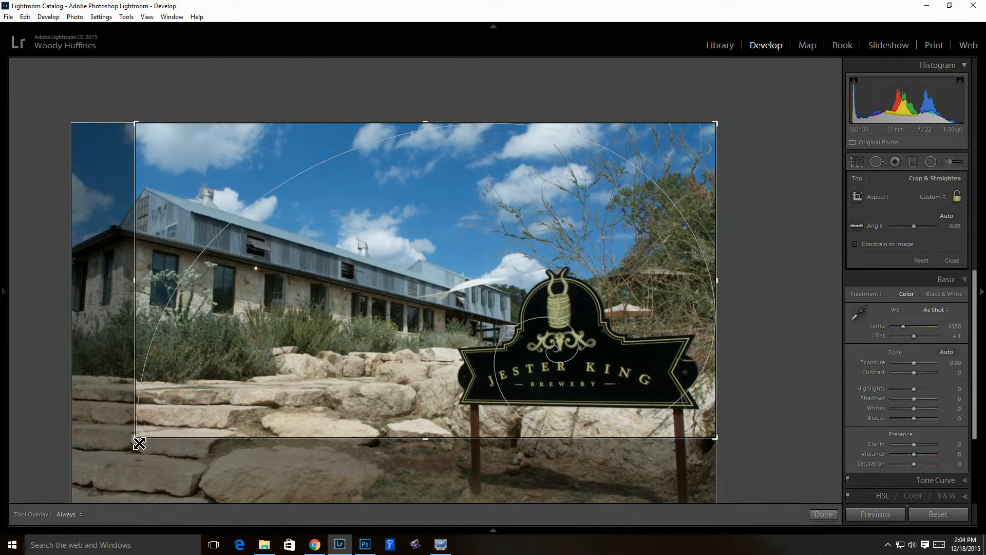
drag(138, 445, 147, 445)
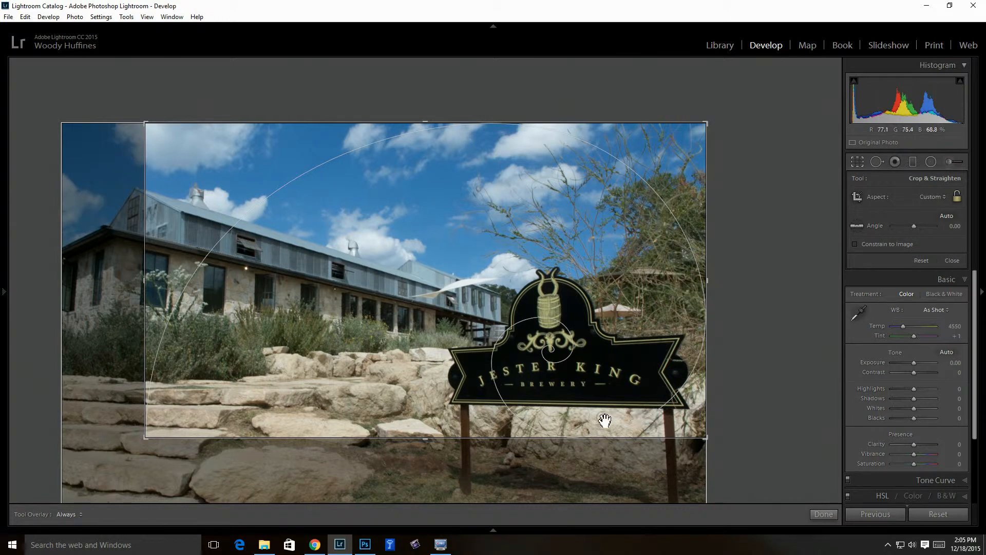
Apply the crop, reset the photo, then undo back to a slightly wider crop framing
click(825, 515)
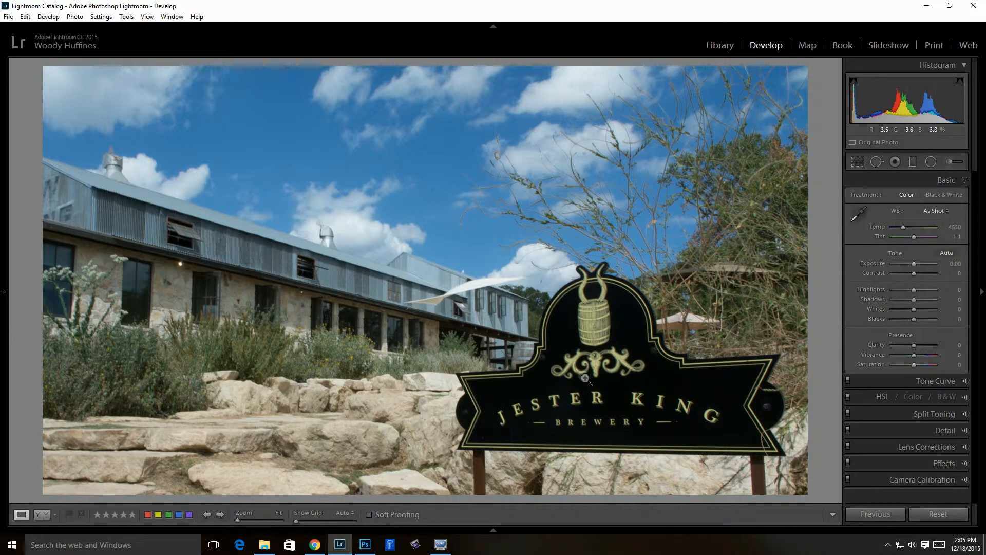
click(931, 513)
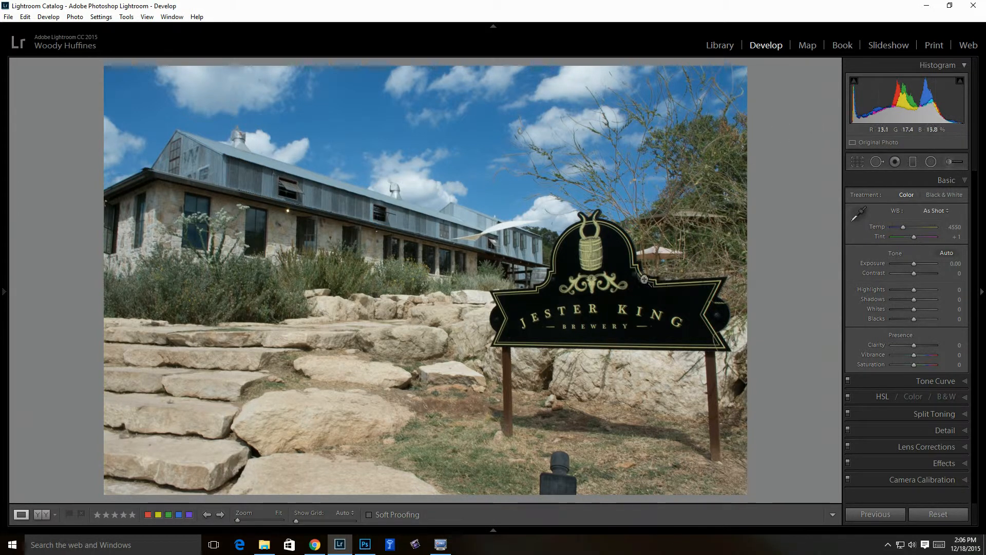
key(ctrl+z)
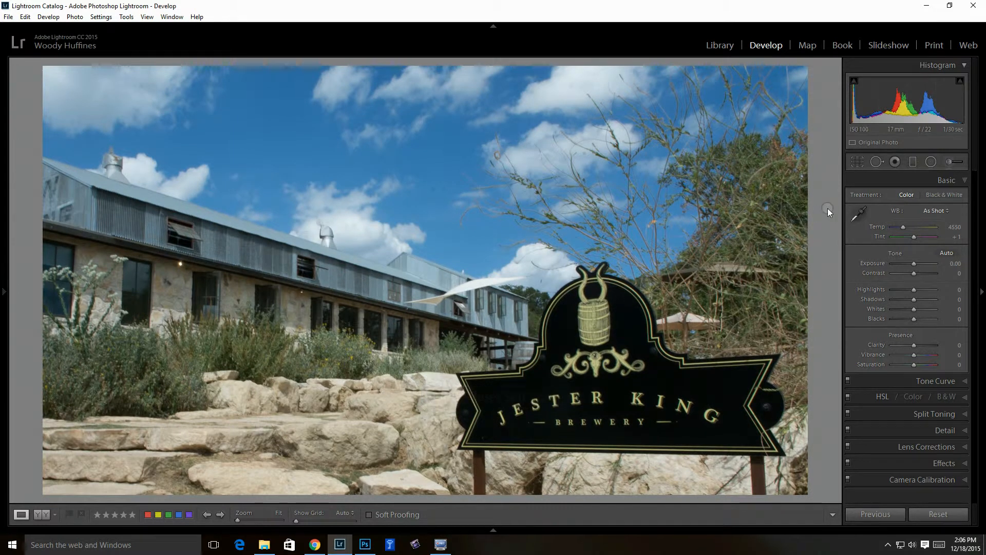
key(ctrl+z)
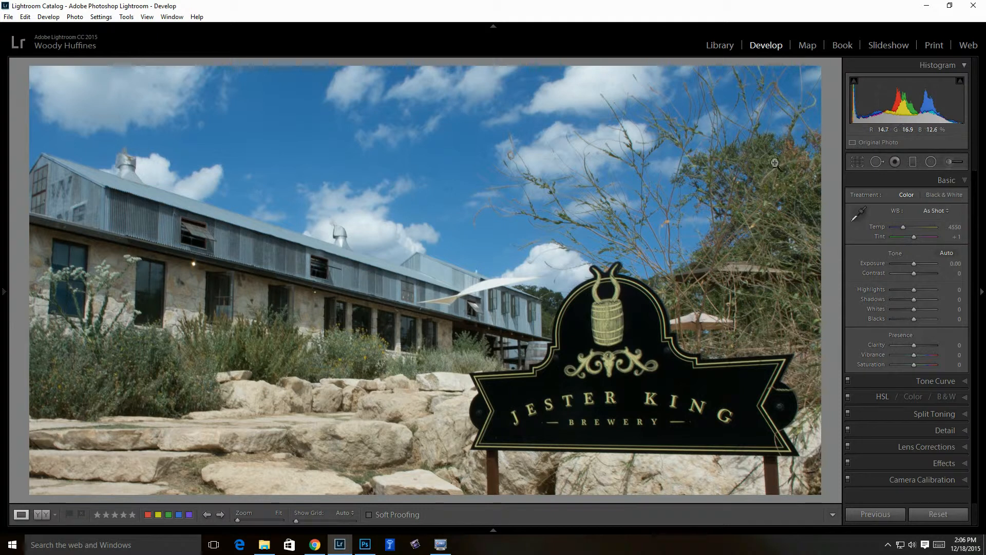
Open the untitled-04870 portrait from the CropTest collection full-size in the Library
click(723, 49)
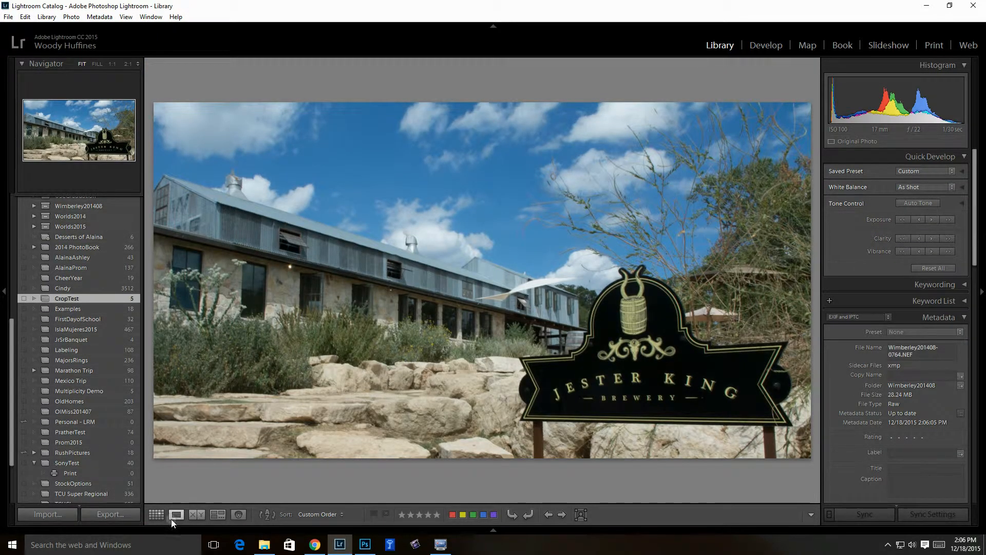
click(156, 514)
click(358, 164)
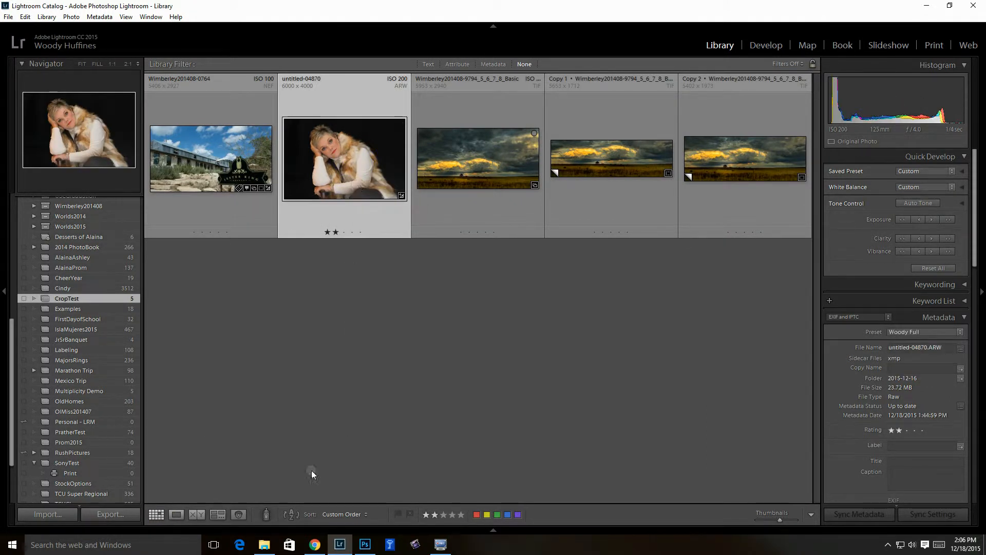
click(177, 515)
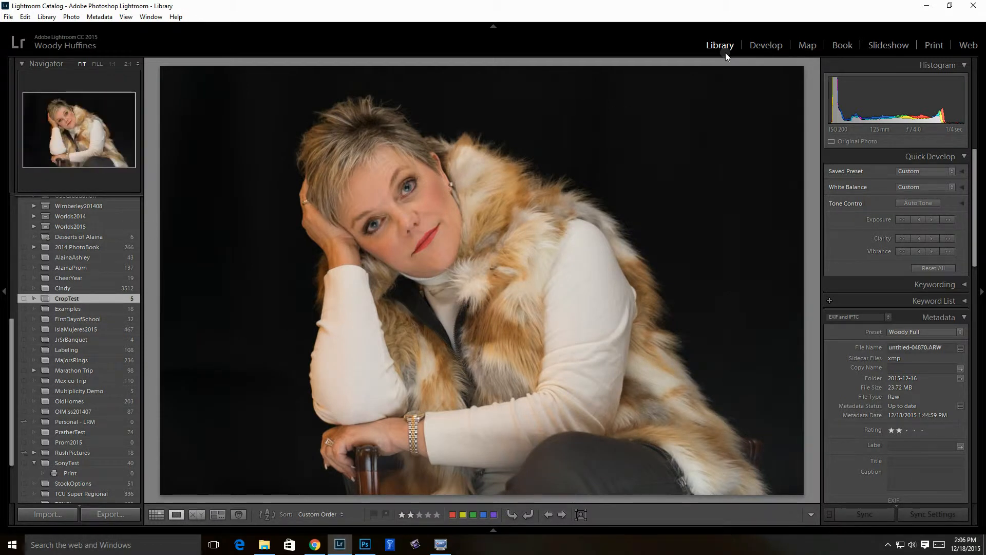
Crop the untitled-04870 portrait in Develop, cycling Thirds, Diagonal, Triangle and back to Thirds
click(768, 45)
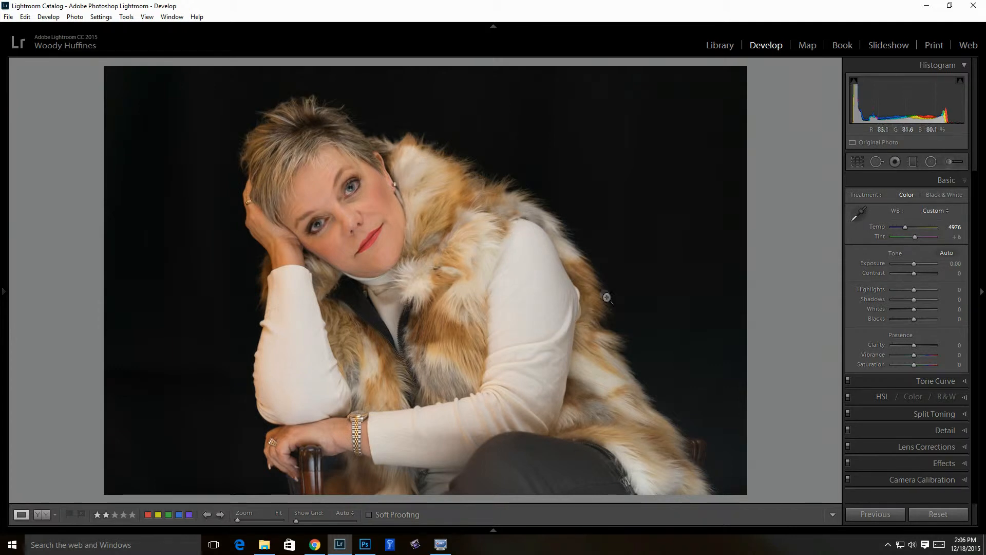
click(857, 162)
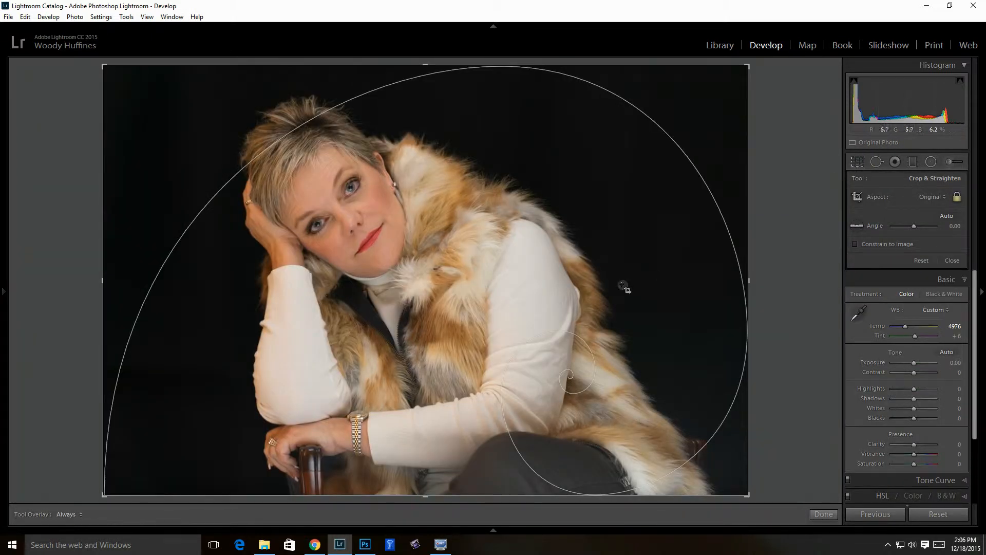
key(o)
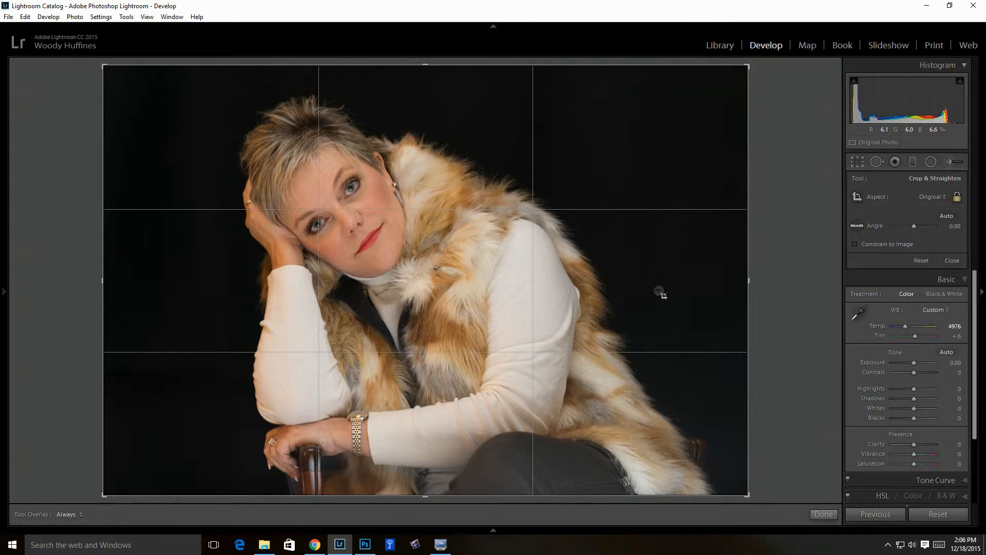
key(o)
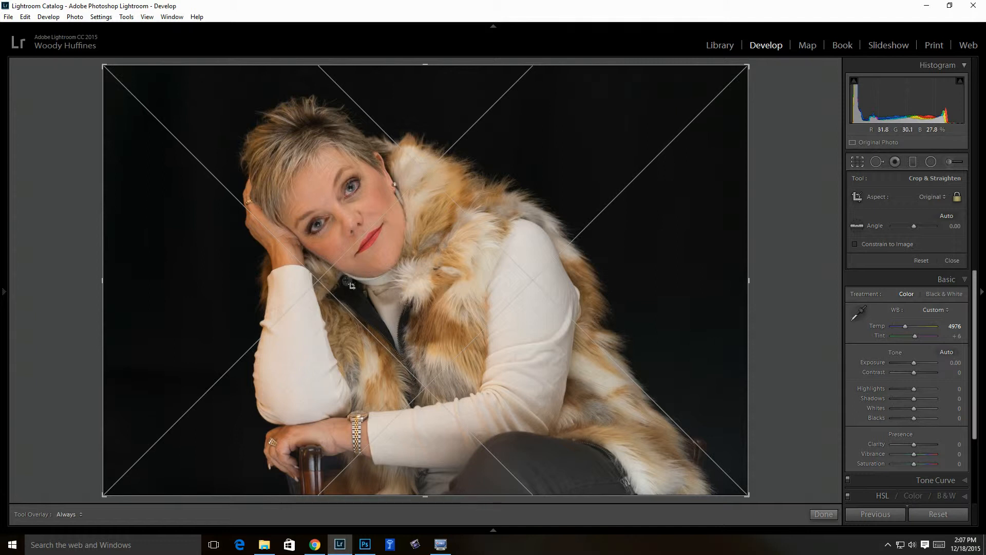
key(o)
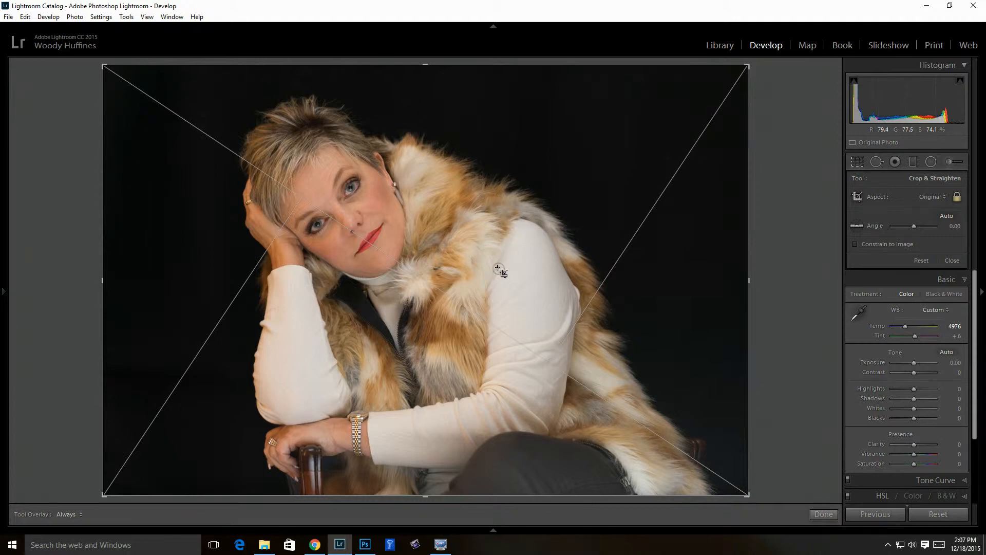
key(o)
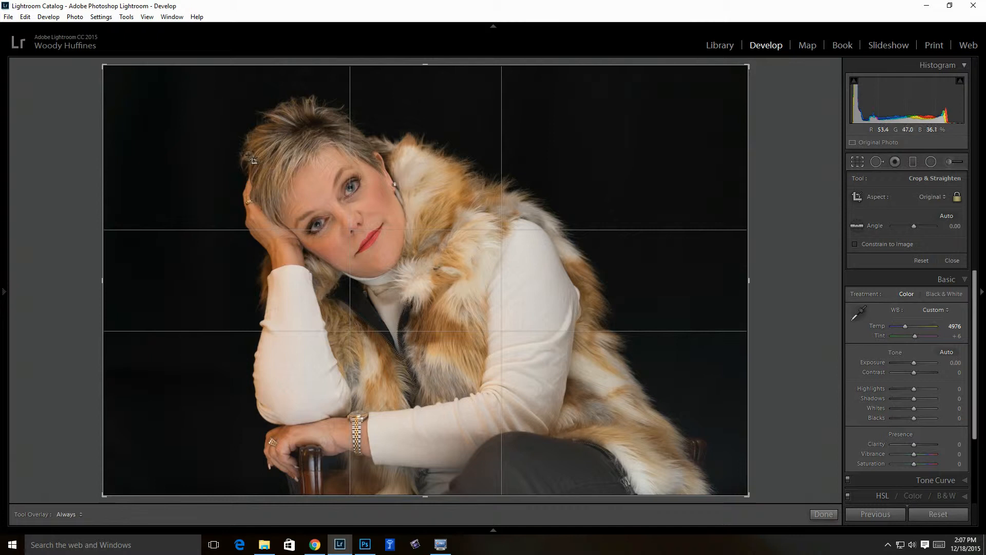
Try a tighter portrait crop, restore the full frame, and switch the guide to Golden Spiral
drag(110, 71, 143, 91)
drag(513, 342, 590, 360)
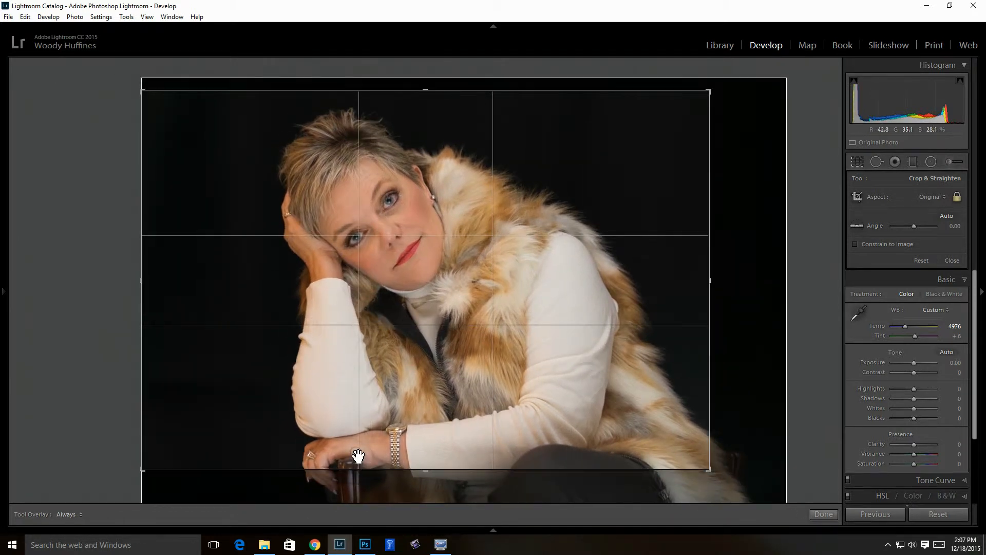
drag(709, 471, 721, 481)
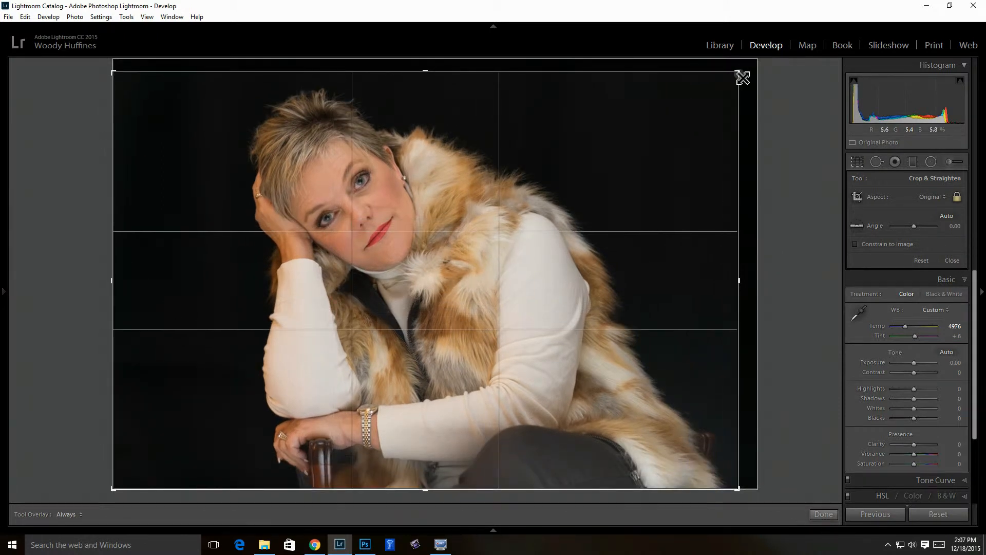
drag(742, 78, 747, 70)
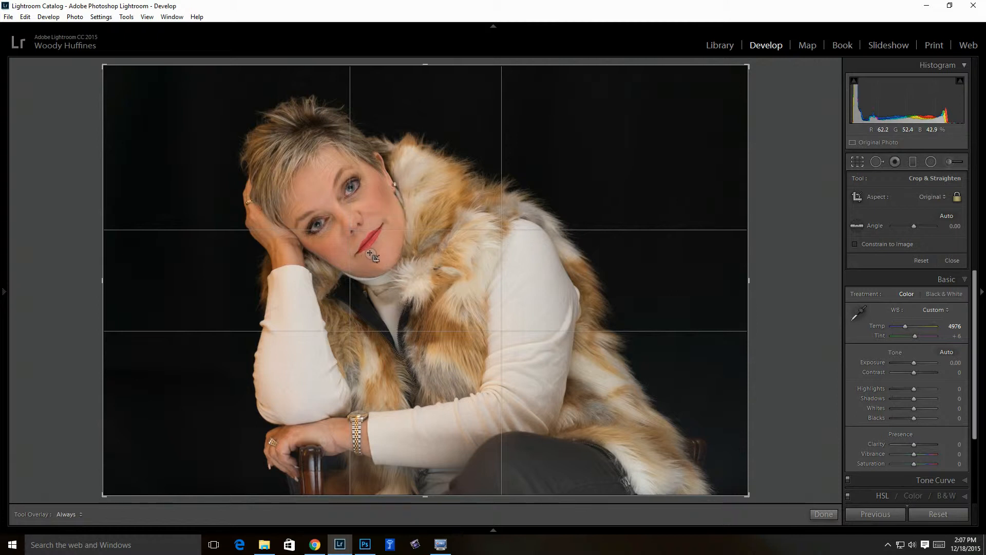
key(o)
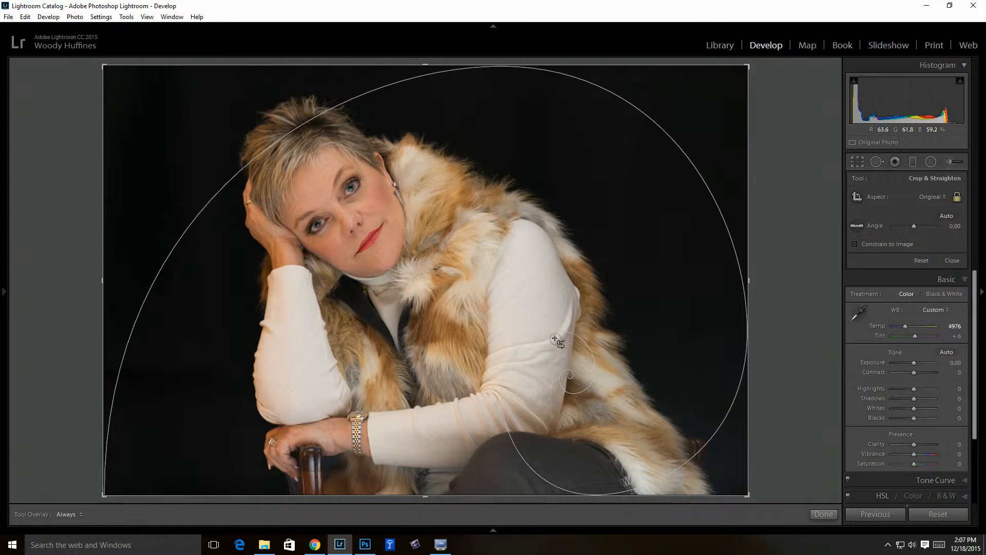
Flip the golden spiral, tighten the crop around the woman, tilt to -4.78°, and apply
key(shift+o)
key(shift+o)
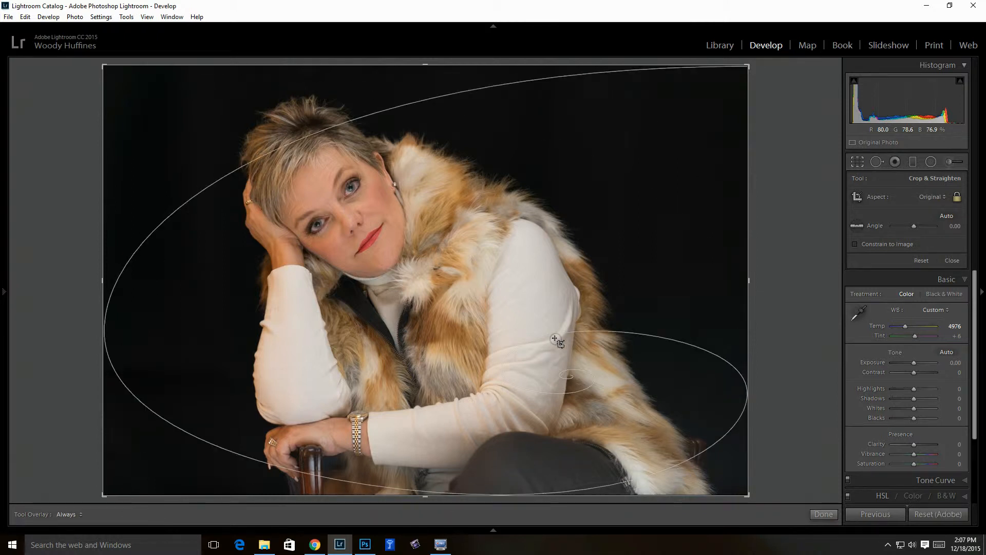
key(shift+o)
key(shift+o)
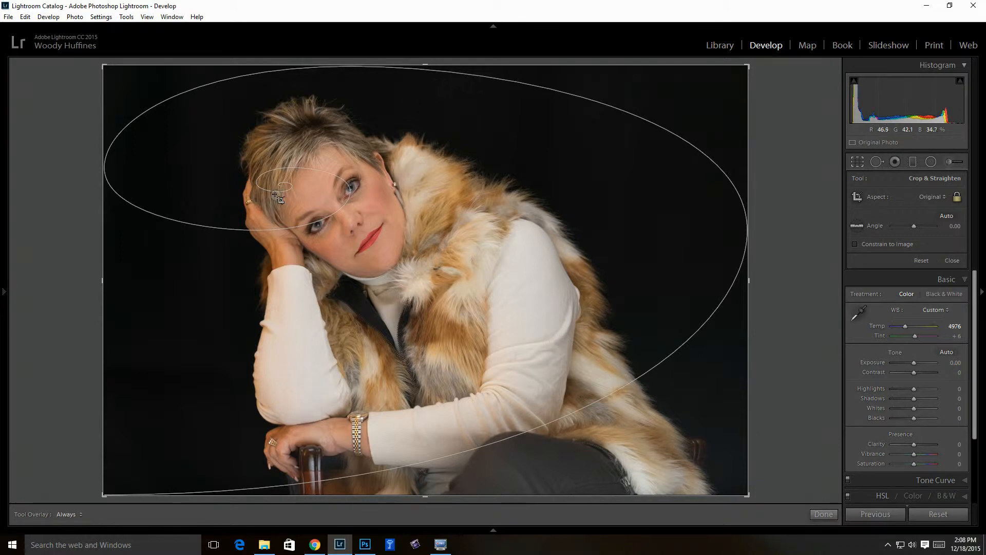
drag(751, 502, 693, 457)
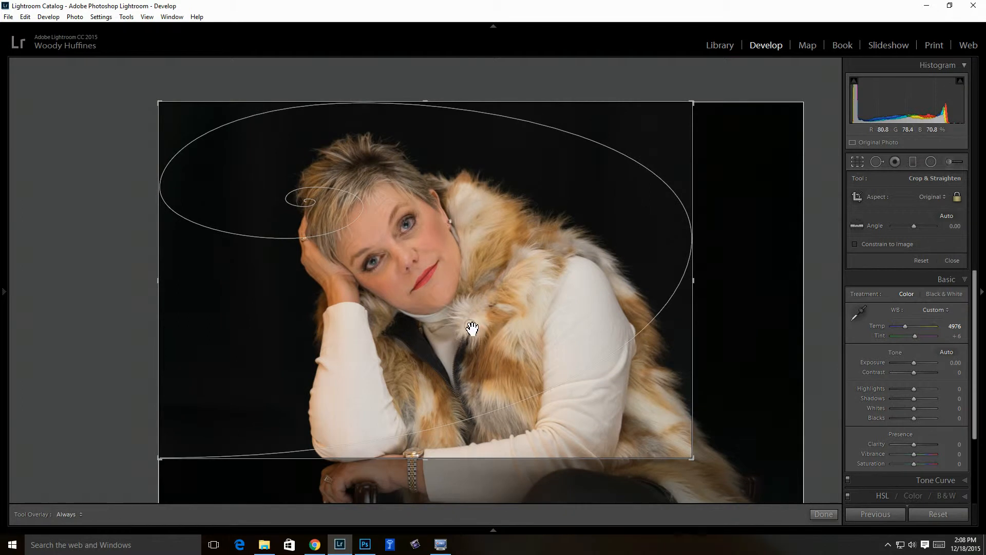
drag(493, 362, 432, 309)
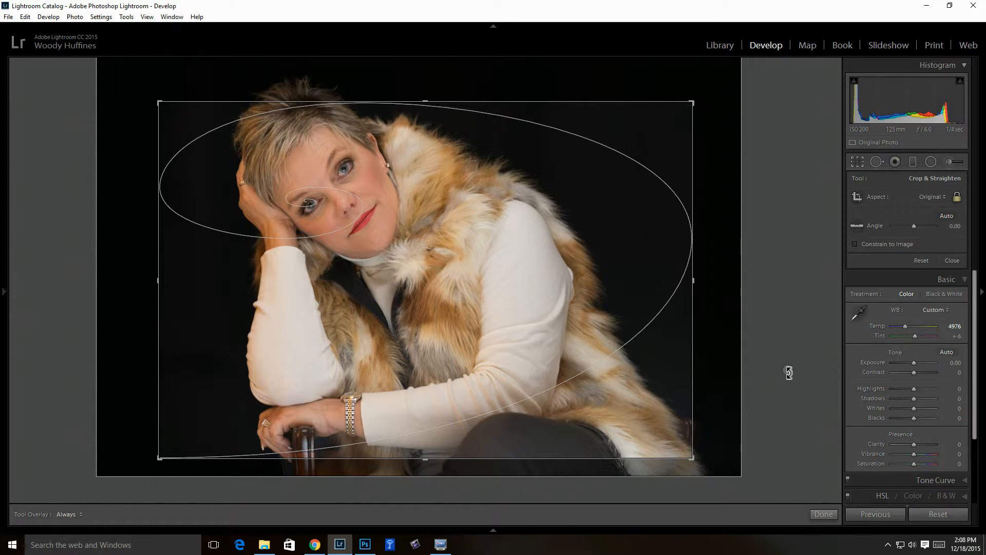
drag(789, 378, 796, 349)
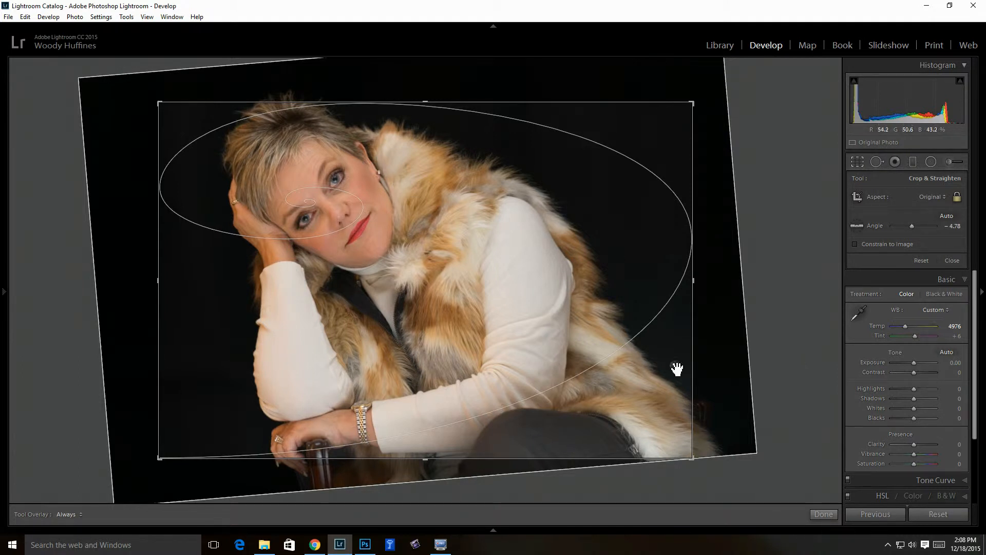
click(824, 516)
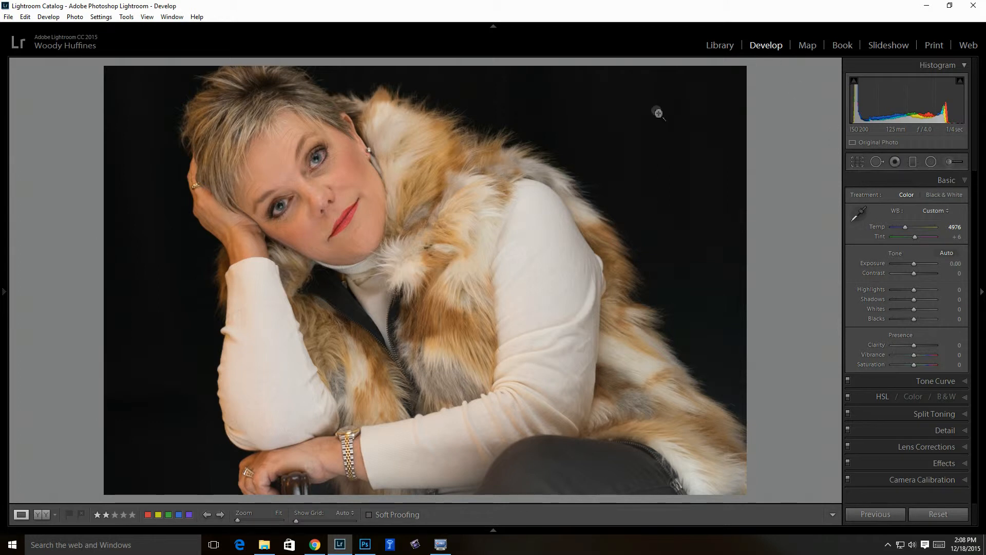
Revert the portrait to an earlier unrotated Crop Rectangle history step and reopen Crop & Straighten
mouse_move(5, 293)
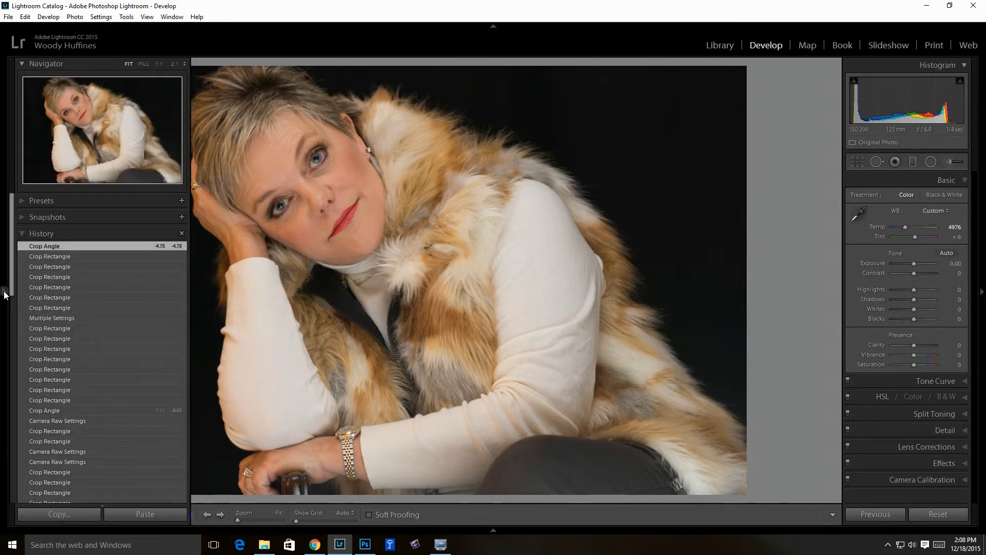
click(72, 307)
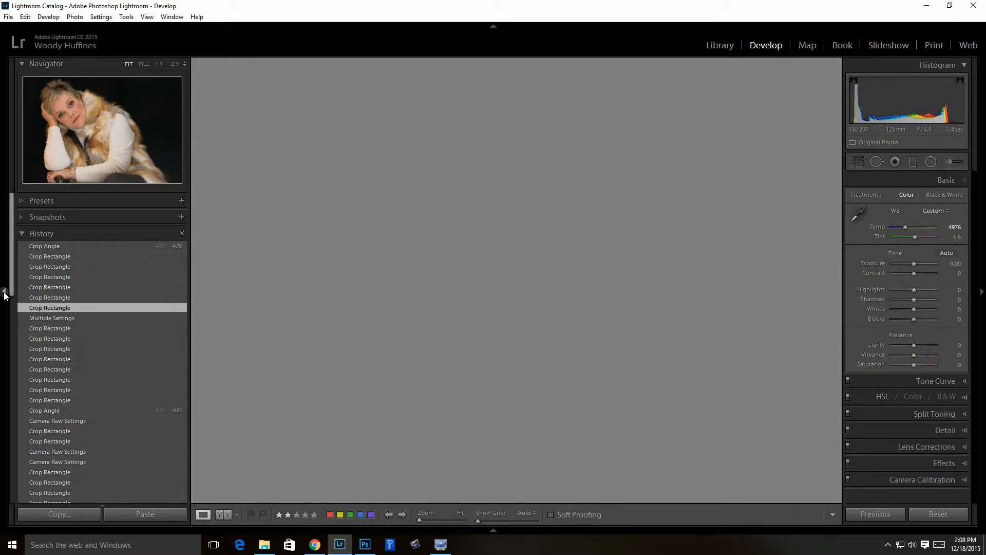
click(4, 292)
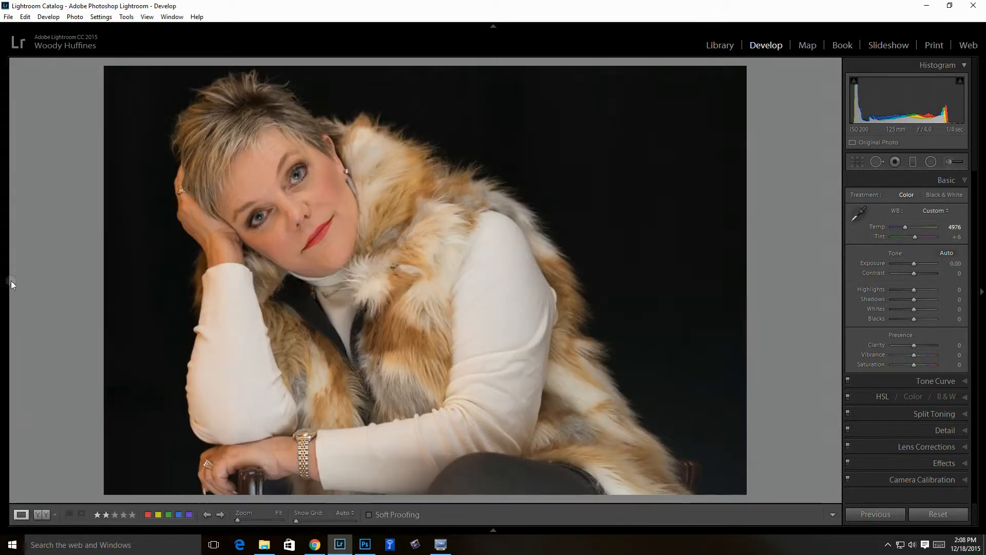
click(858, 162)
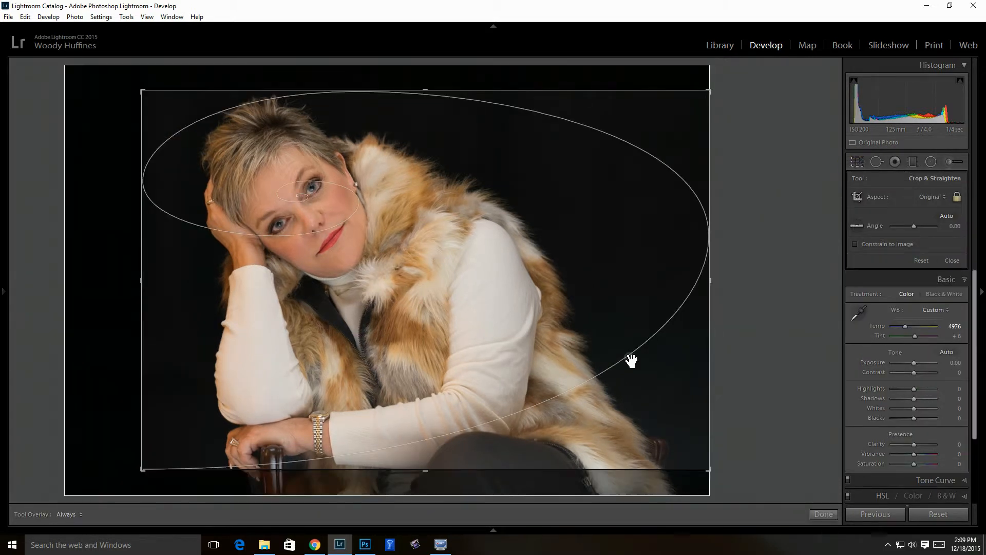
Expand the crop to the full portrait and cycle the crop guide overlays to the Thirds grid
drag(145, 469, 122, 485)
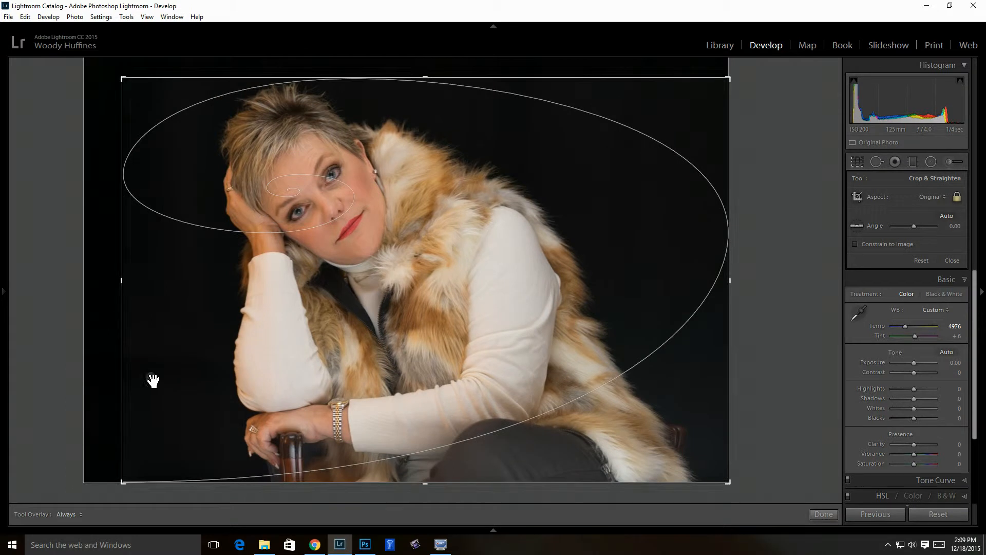
drag(128, 83, 106, 65)
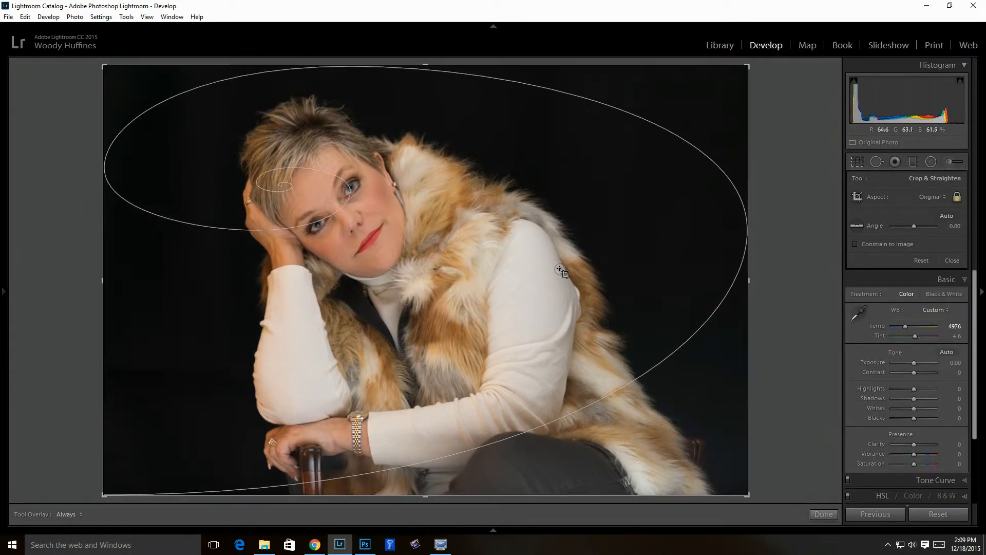
key(o)
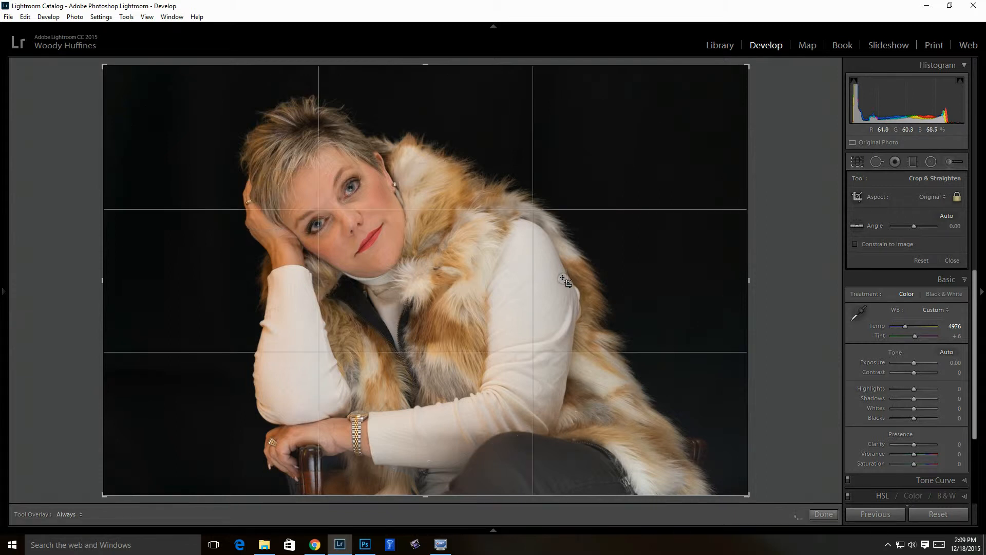
key(o)
key(o)
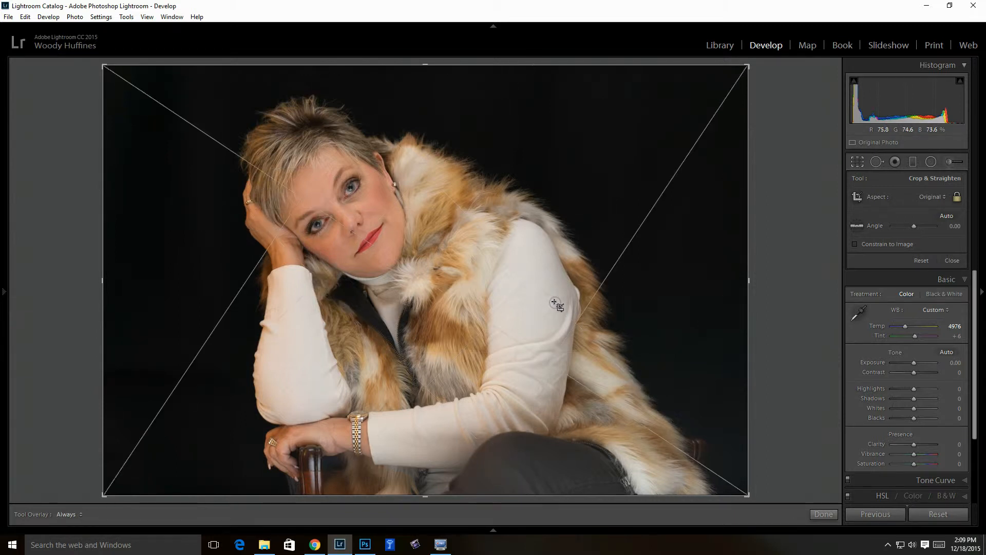
key(shift+o)
key(o)
key(o)
key(o)
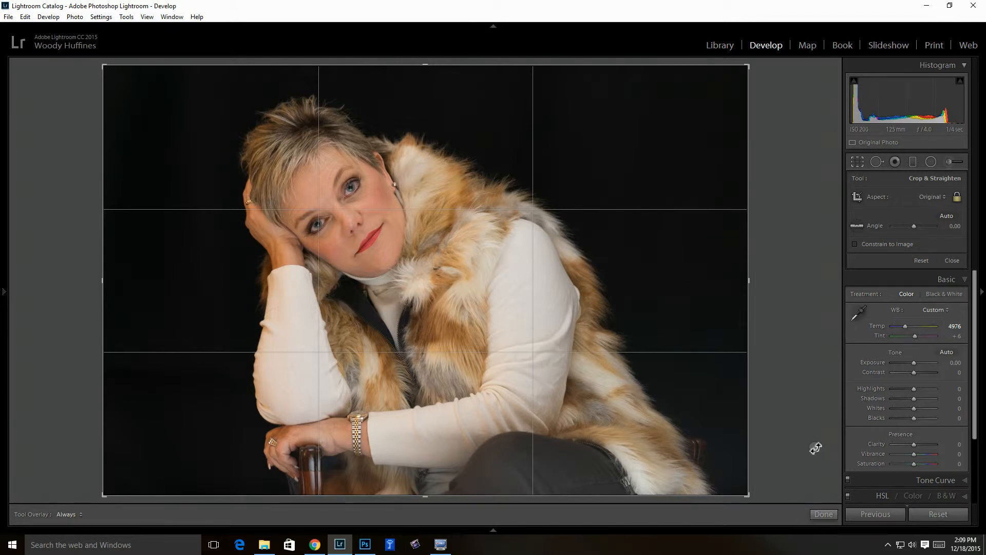
click(826, 513)
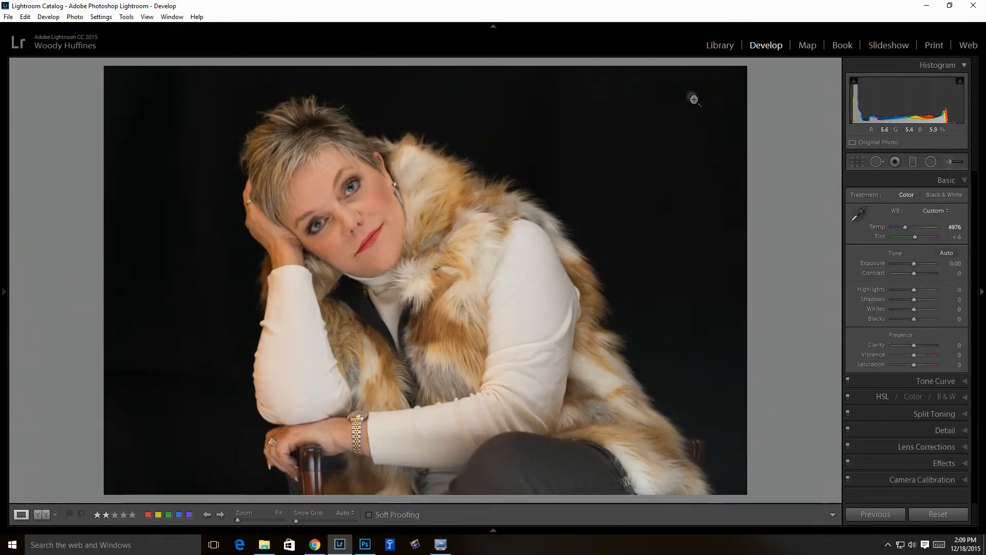
click(721, 46)
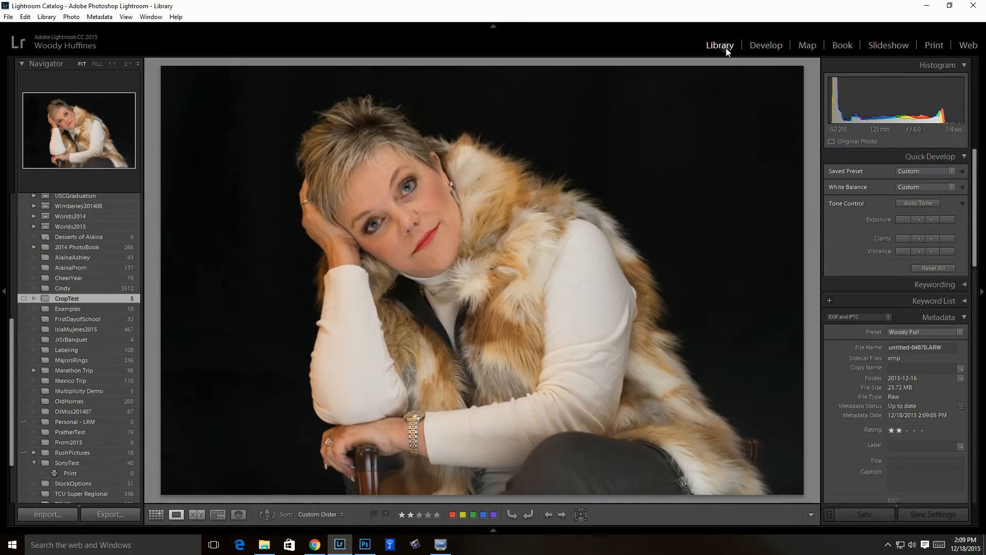
click(156, 514)
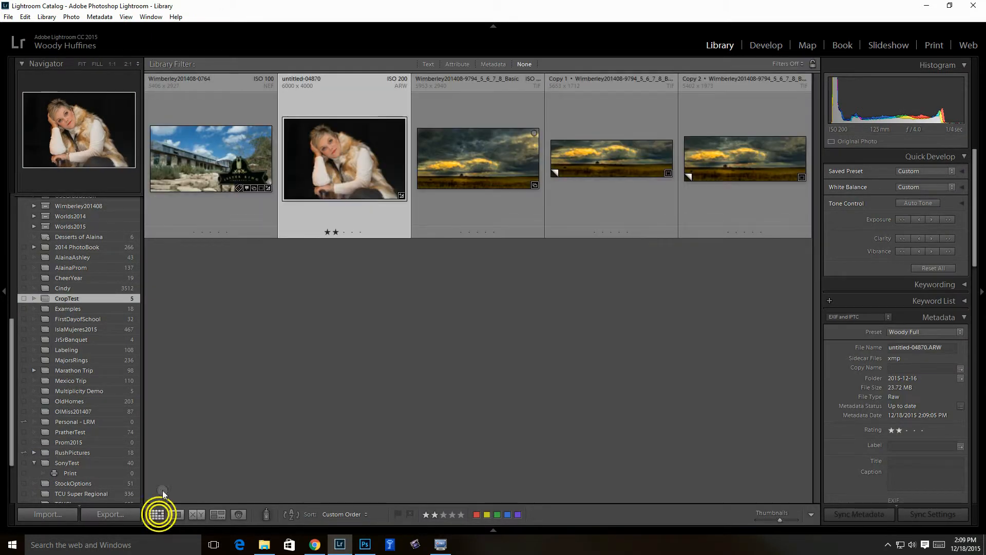
click(500, 163)
click(489, 170)
click(176, 515)
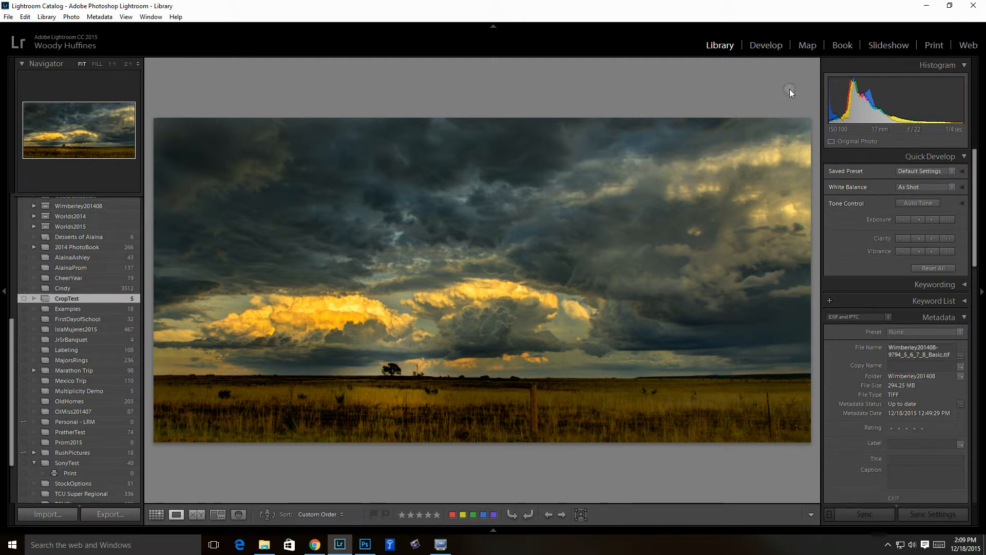
Open the storm photo's crop tool in Develop and orient the Golden Spiral toward the lone tree
click(768, 48)
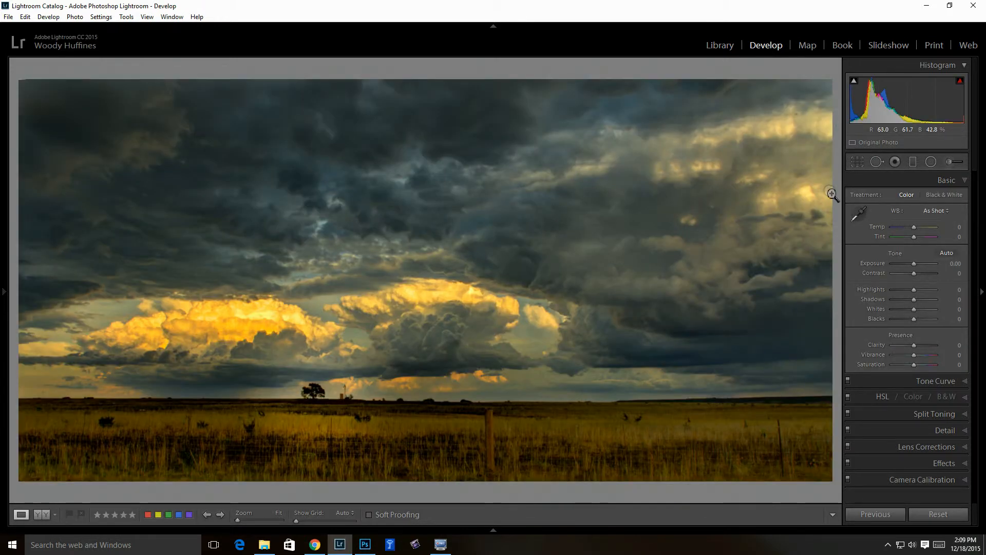
click(858, 162)
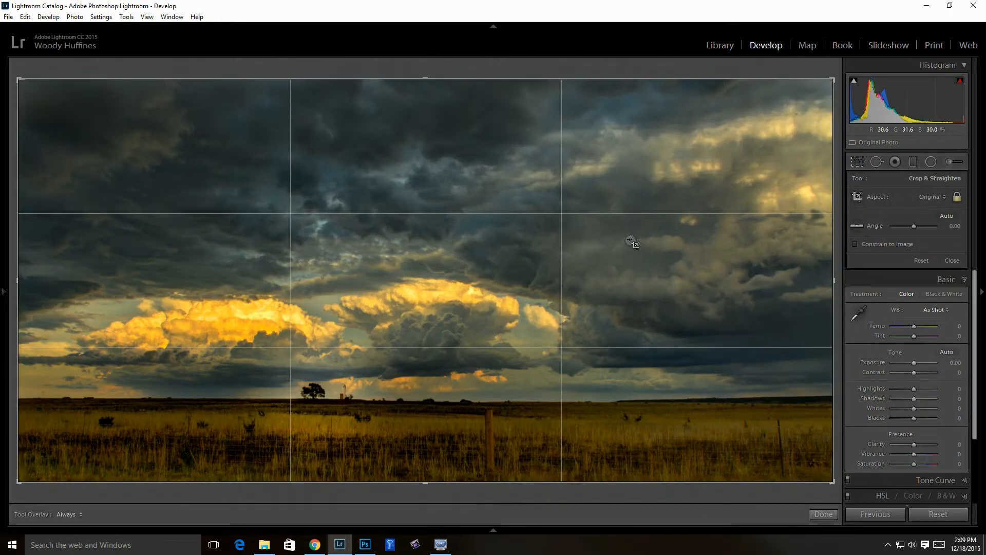
key(o)
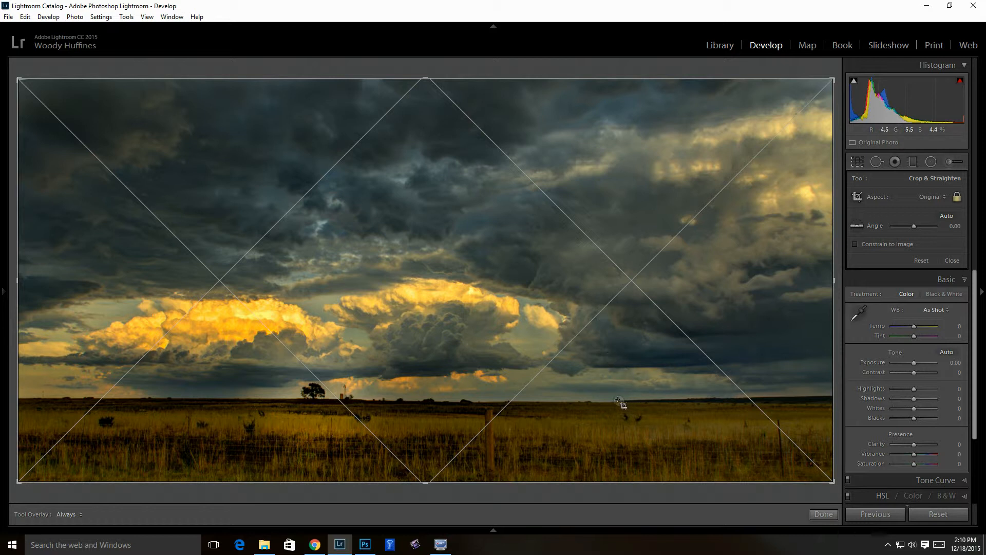
key(o)
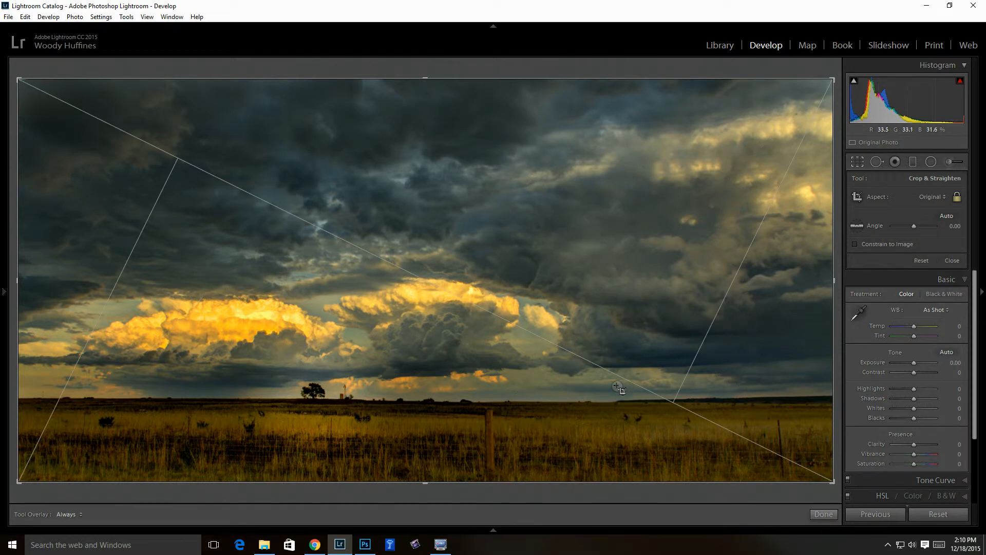
key(o)
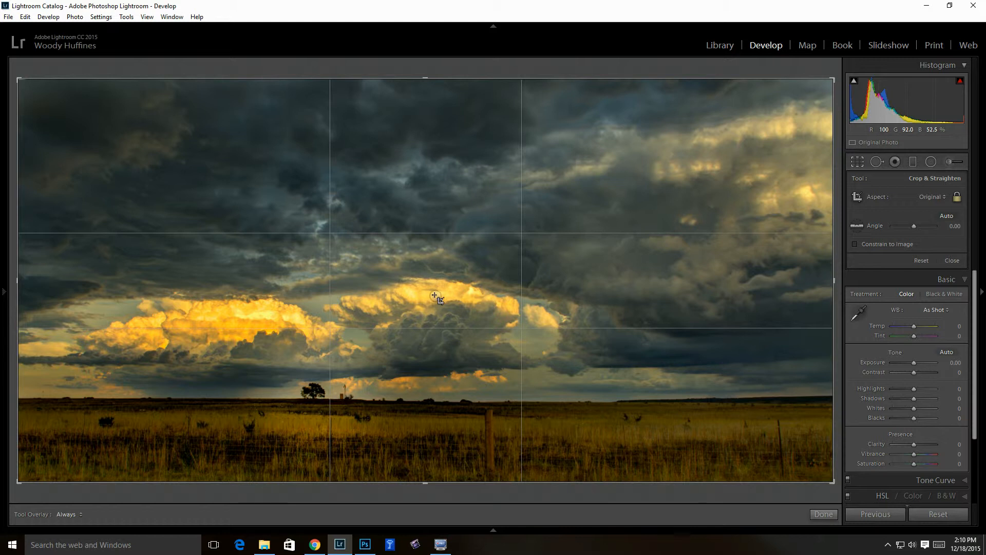
key(o)
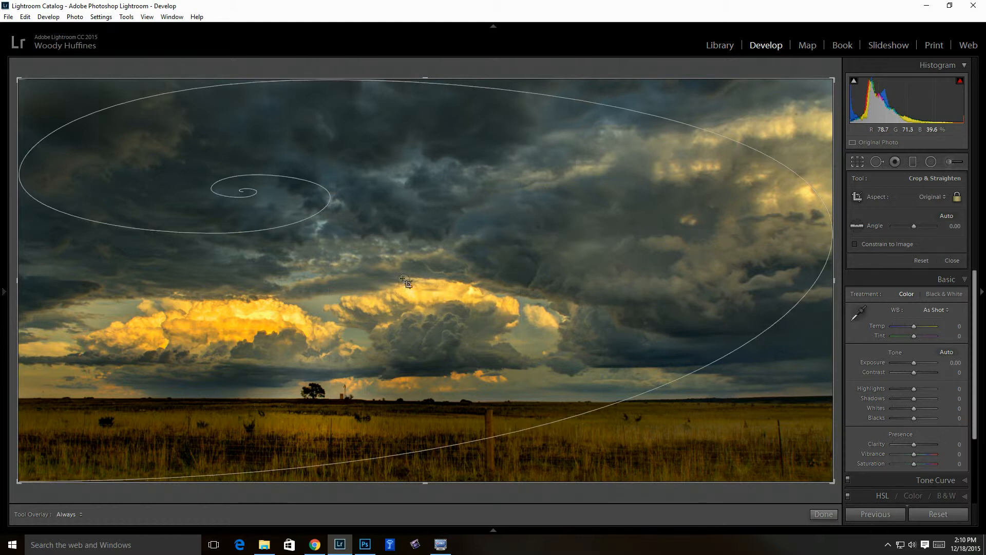
key(shift+o)
key(shift+o)
key(shift+o)
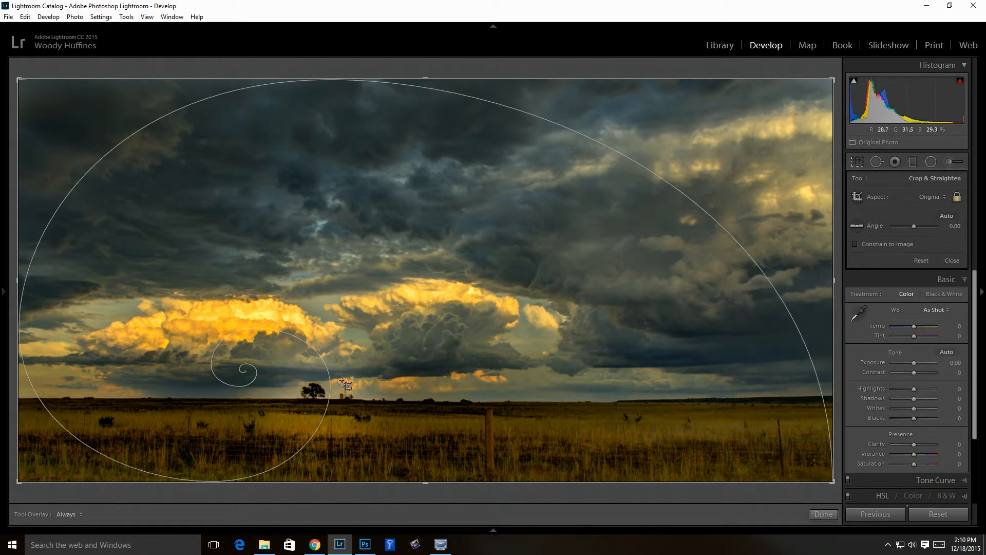
Cycle the crop overlays and reframe the storm photo inside a smaller crop with a lowered top edge
drag(18, 80, 40, 103)
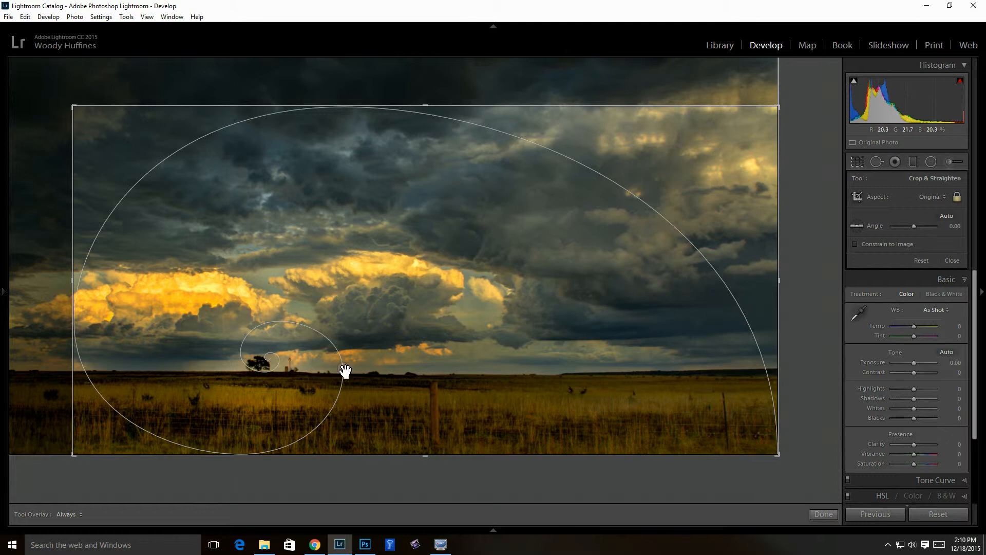
drag(75, 108, 22, 64)
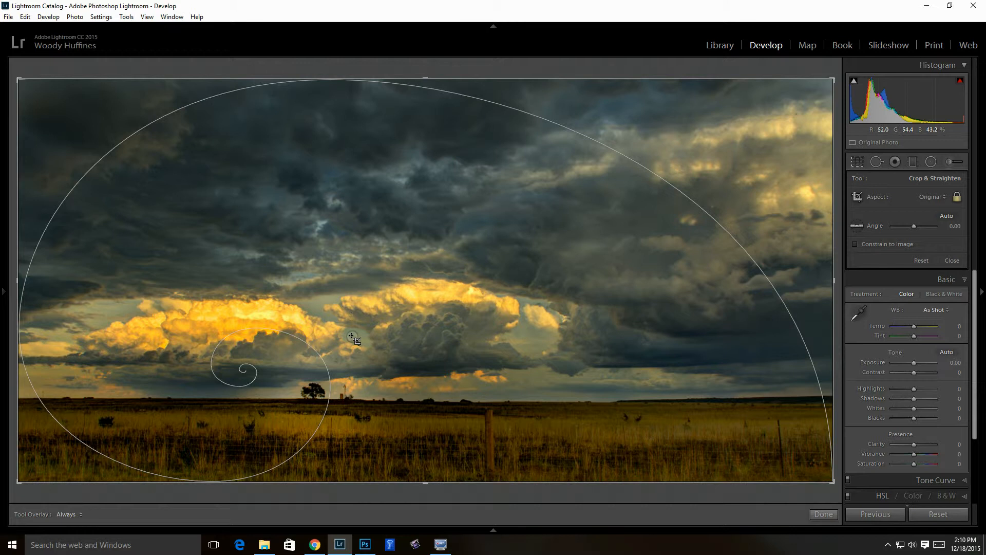
key(o)
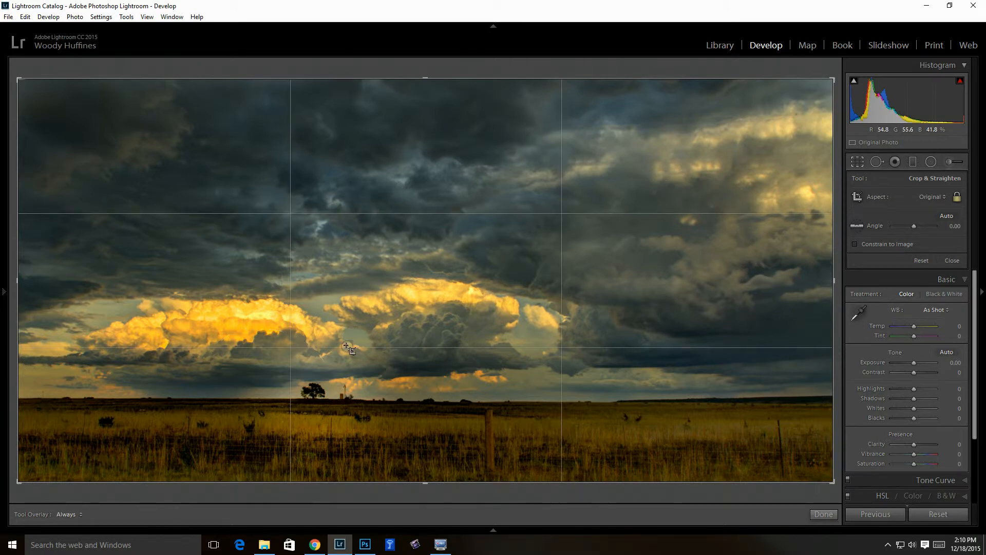
key(o)
key(o)
key(o)
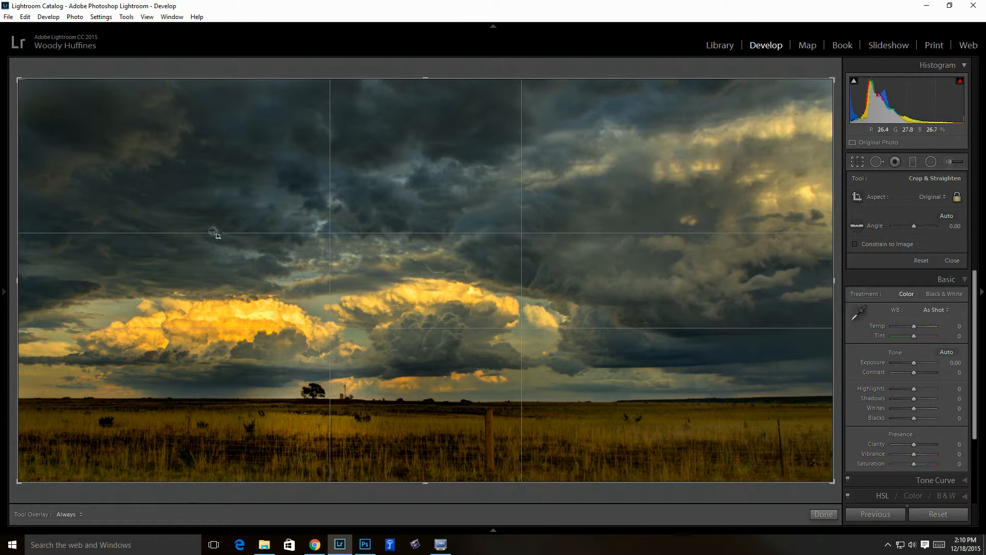
drag(20, 81, 54, 126)
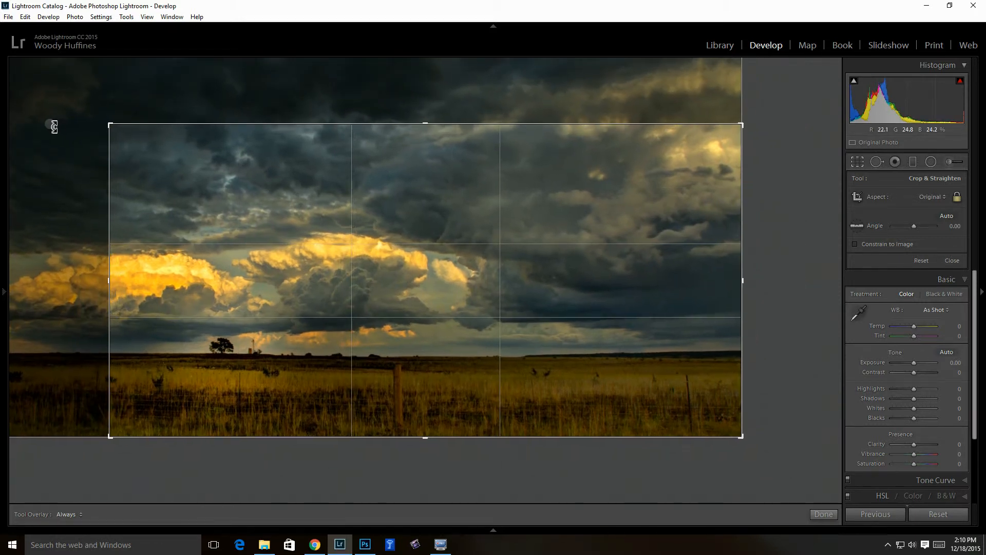
drag(443, 365, 579, 323)
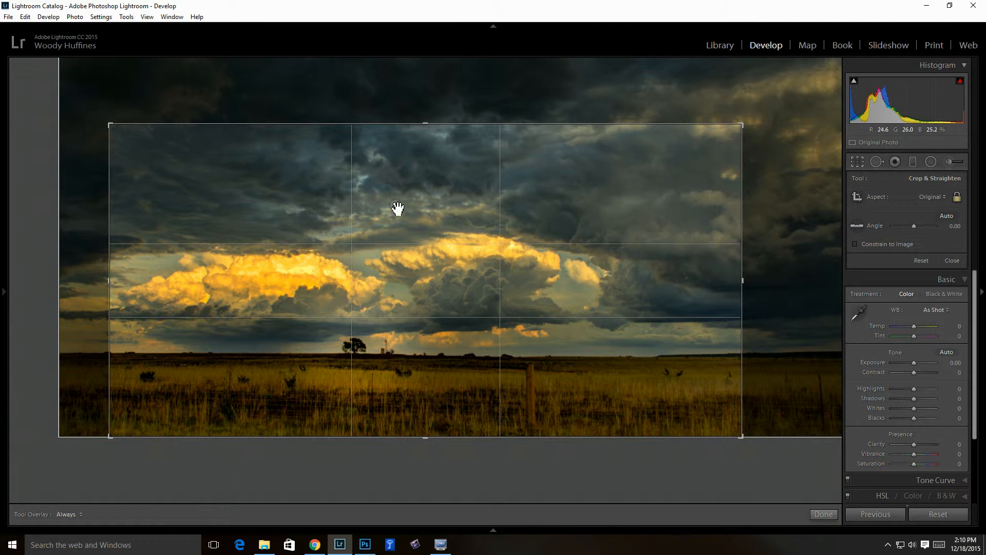
drag(565, 289, 567, 308)
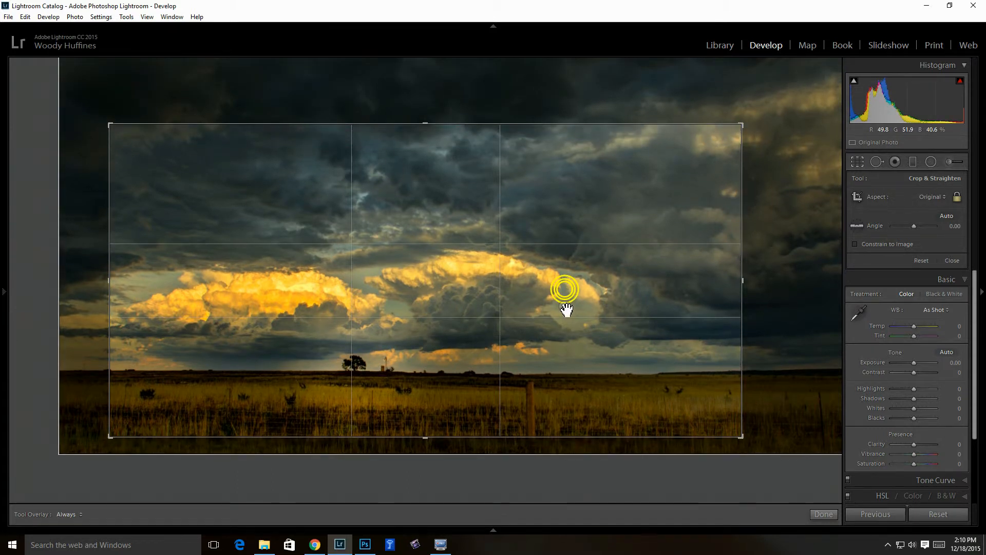
drag(426, 124, 421, 146)
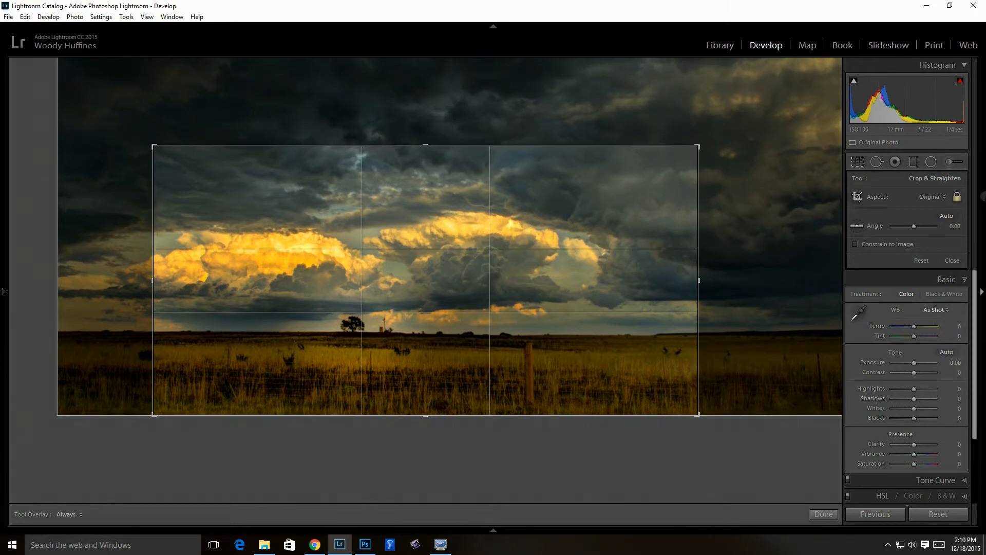
Unlock the aspect ratio, widen both sides and lower the top into a panoramic strip, then apply
click(957, 198)
drag(698, 281, 741, 283)
drag(109, 282, 70, 284)
drag(431, 337, 430, 316)
drag(425, 145, 424, 161)
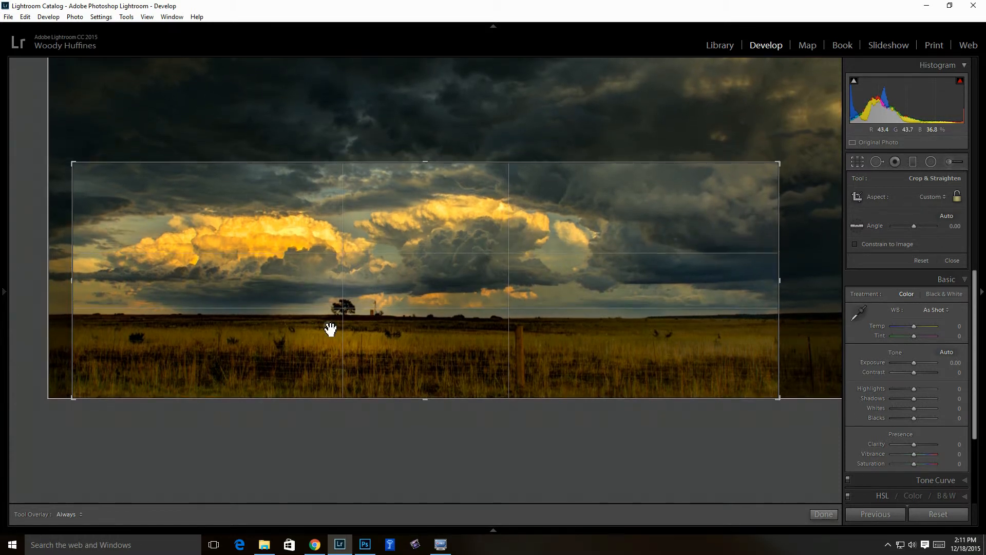
click(824, 514)
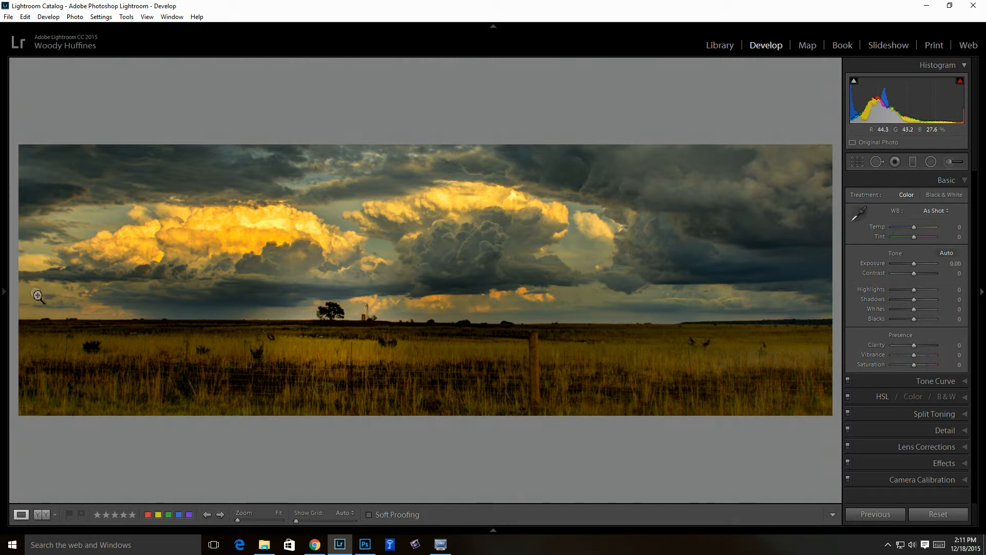
Reopen the crop with the thirds grid, pull in the left edge, adjust the top edge, and apply
click(855, 163)
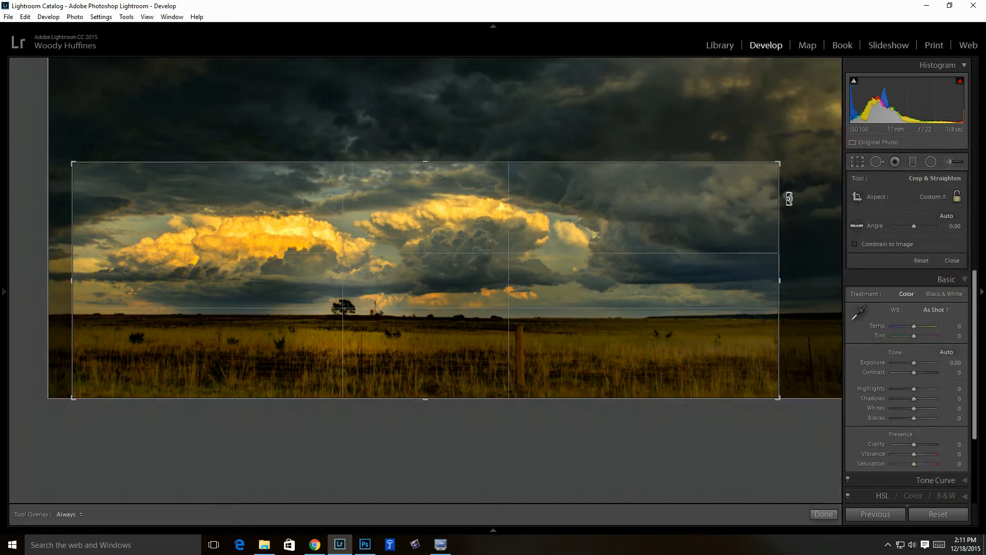
key(o)
key(o)
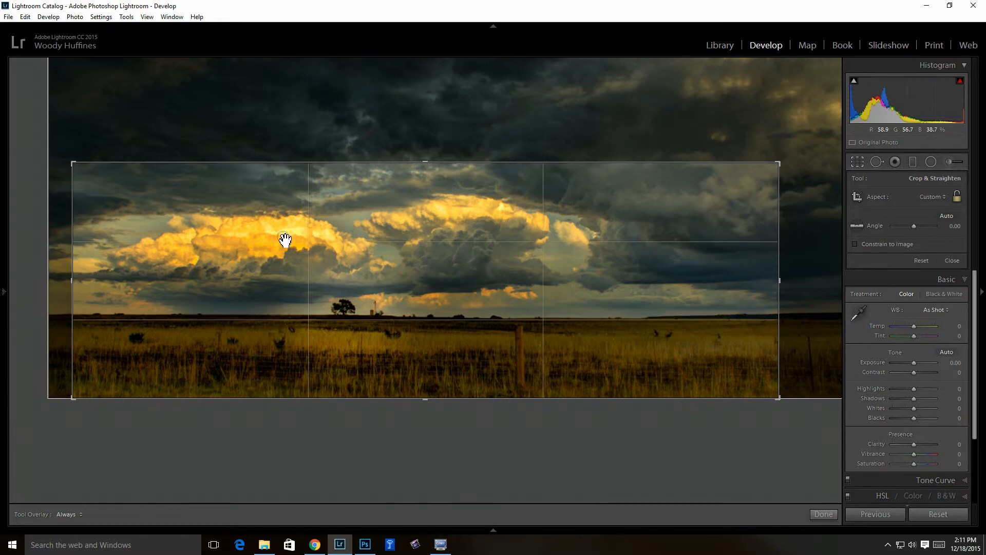
click(77, 168)
drag(78, 280, 98, 279)
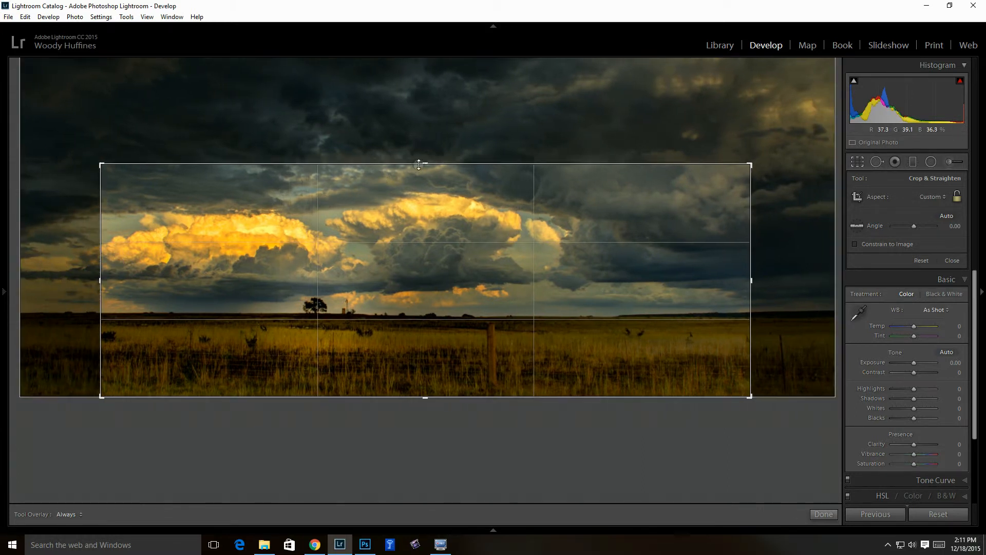
drag(425, 230, 425, 233)
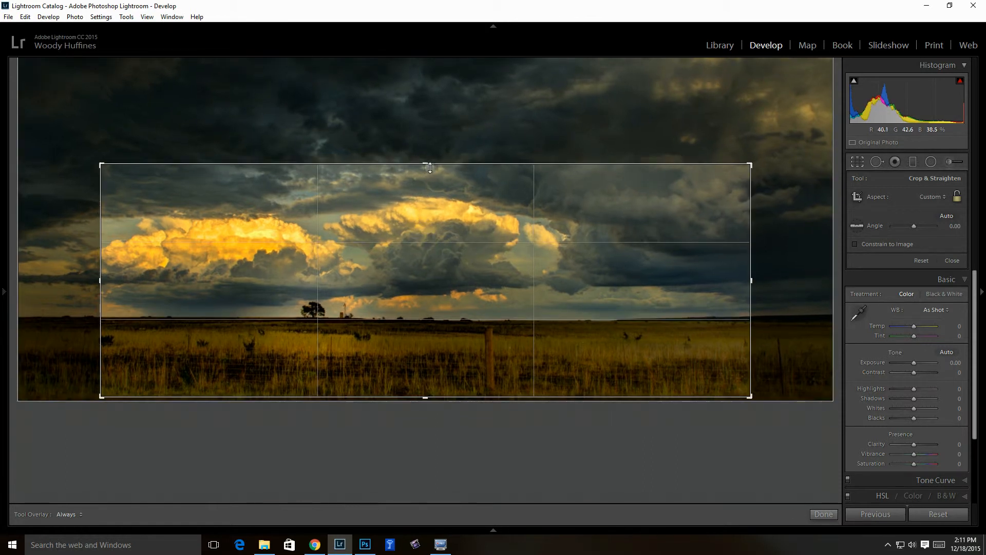
drag(426, 165, 424, 173)
mouse_move(418, 270)
mouse_down()
mouse_move(424, 255)
mouse_move(426, 280)
mouse_up()
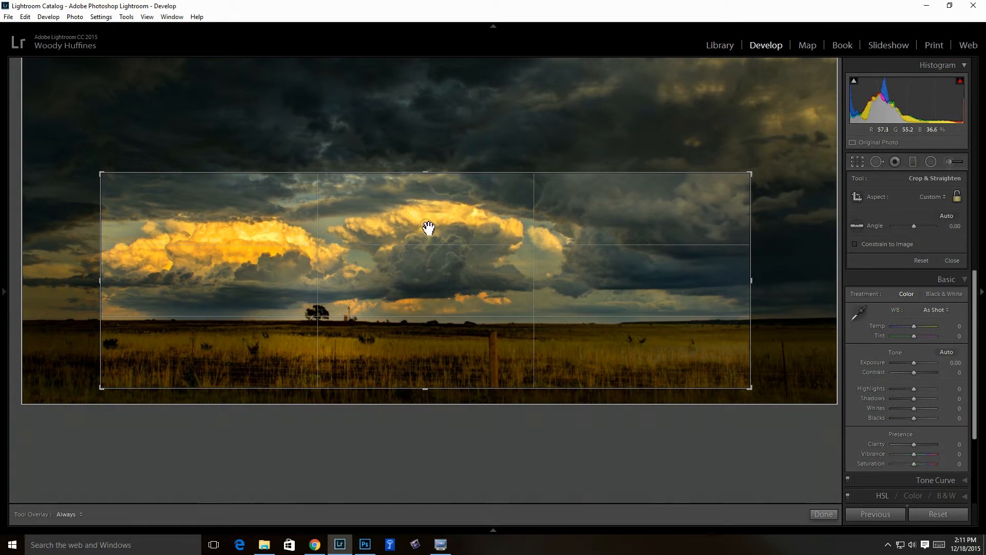
drag(426, 177, 430, 163)
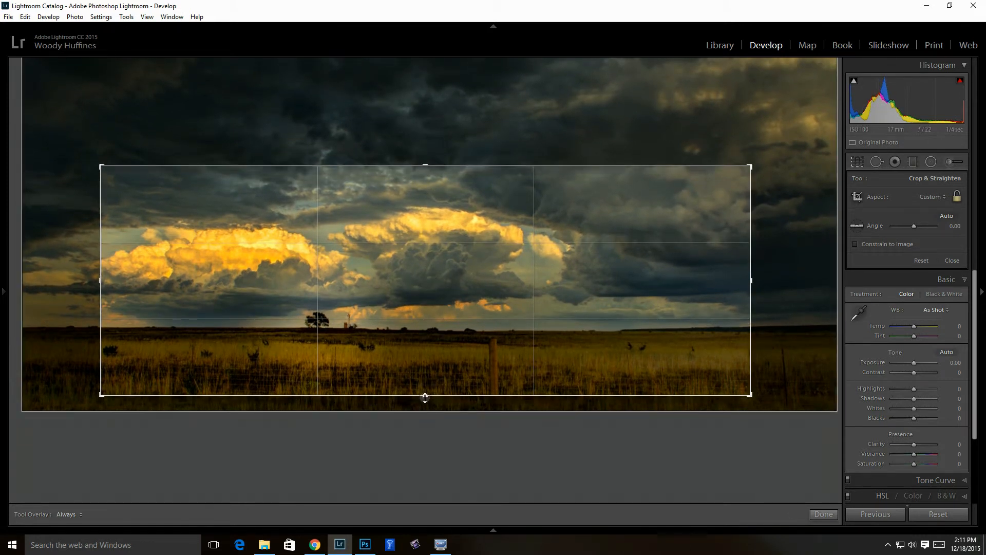
click(824, 515)
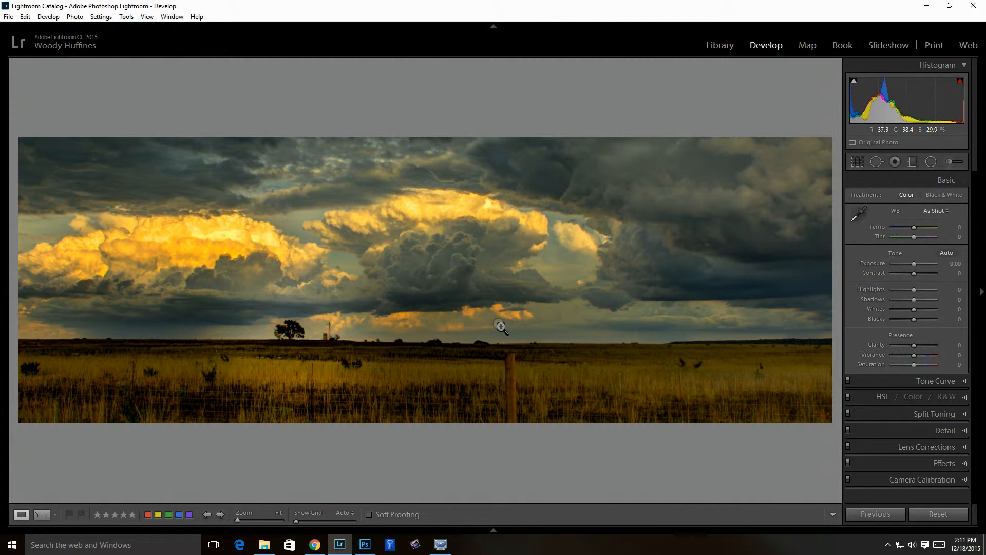
View virtual copy Copy 1 large in the Library and step between Copy 1 and Copy 2
right_click(433, 309)
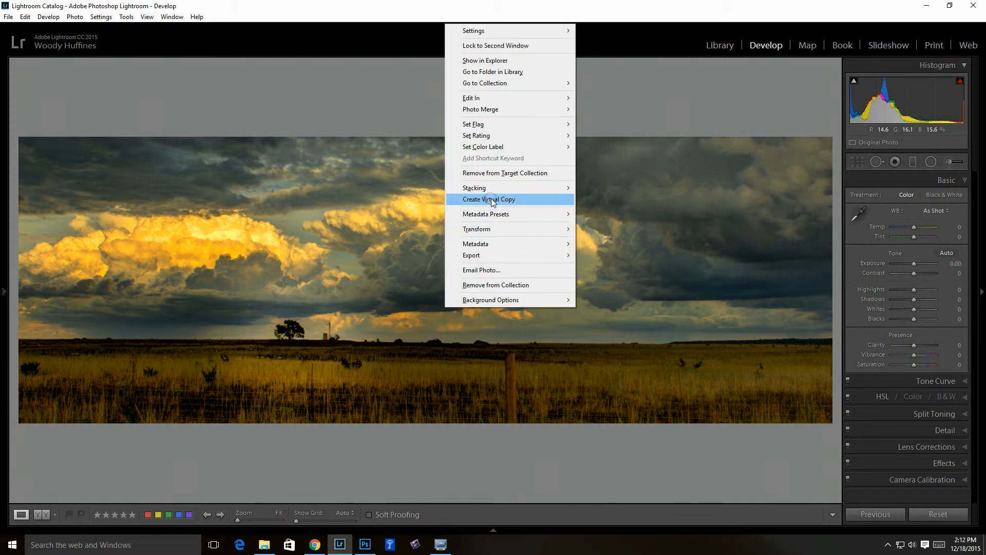
click(727, 48)
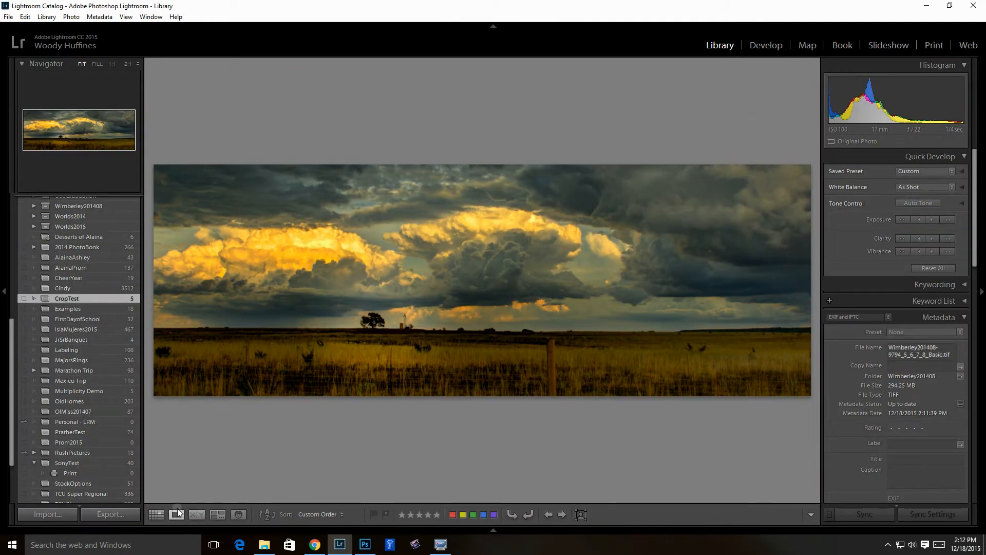
click(157, 515)
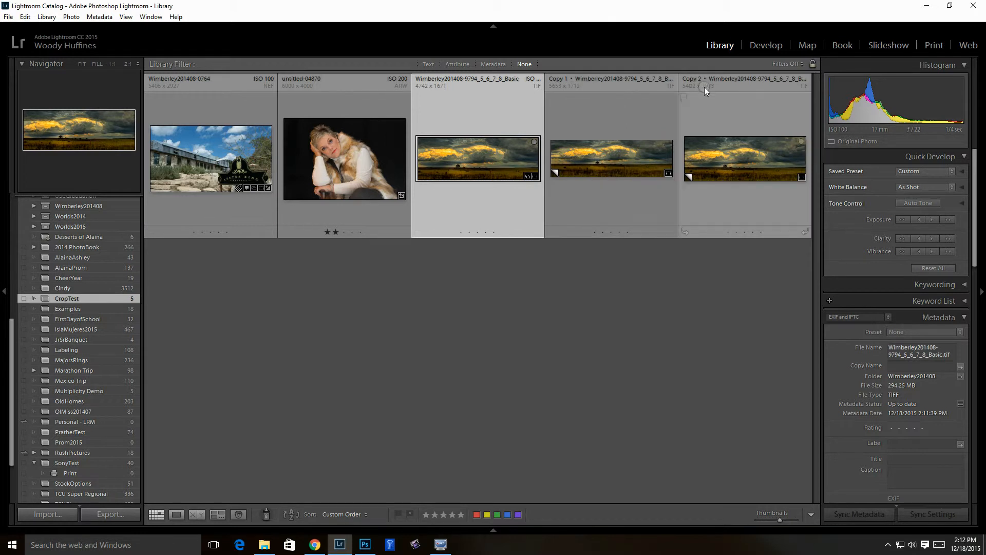
click(604, 163)
double_click(606, 165)
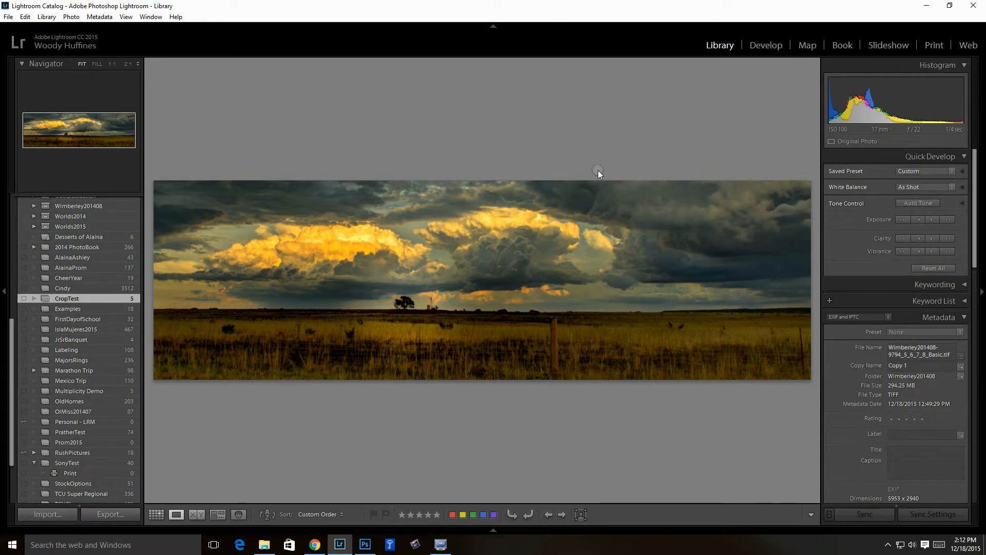
click(563, 515)
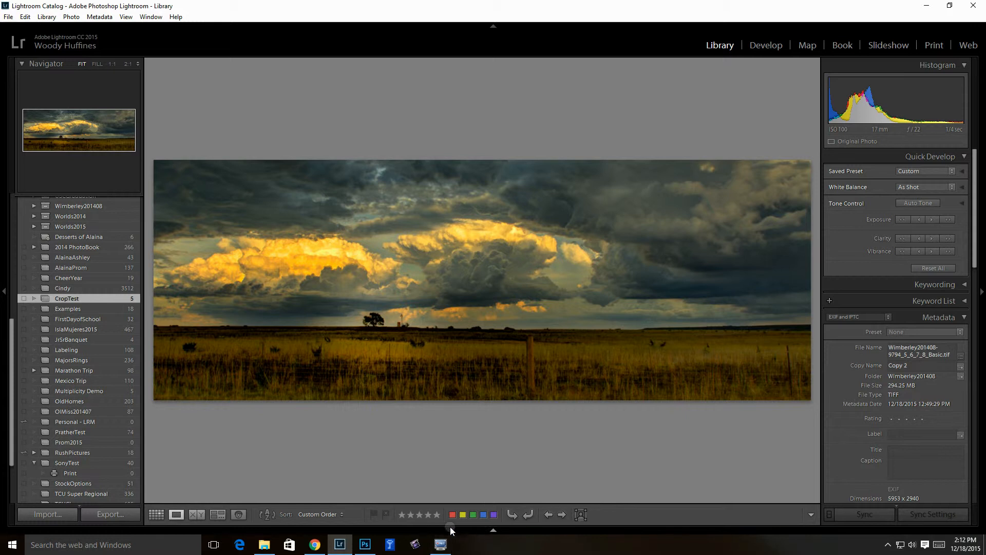
click(548, 514)
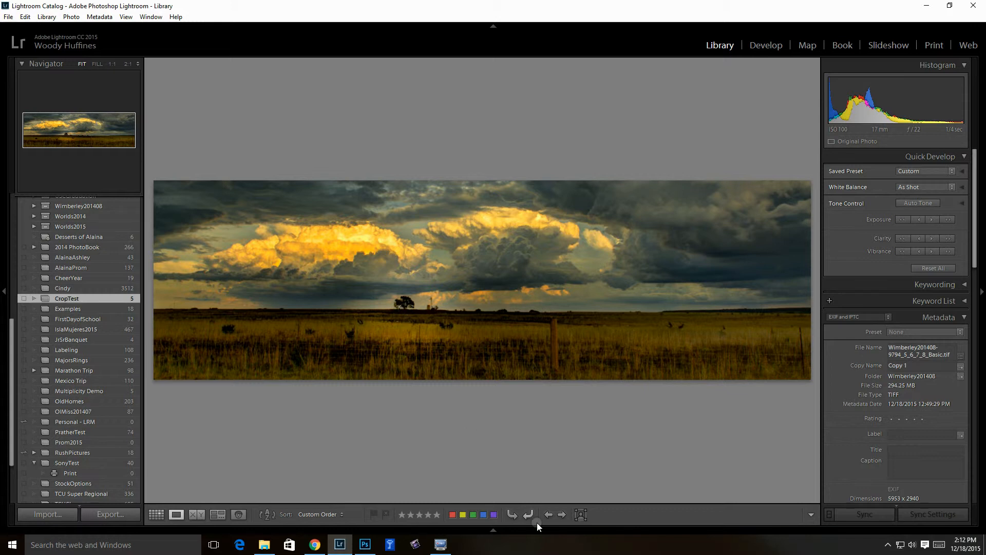
click(563, 516)
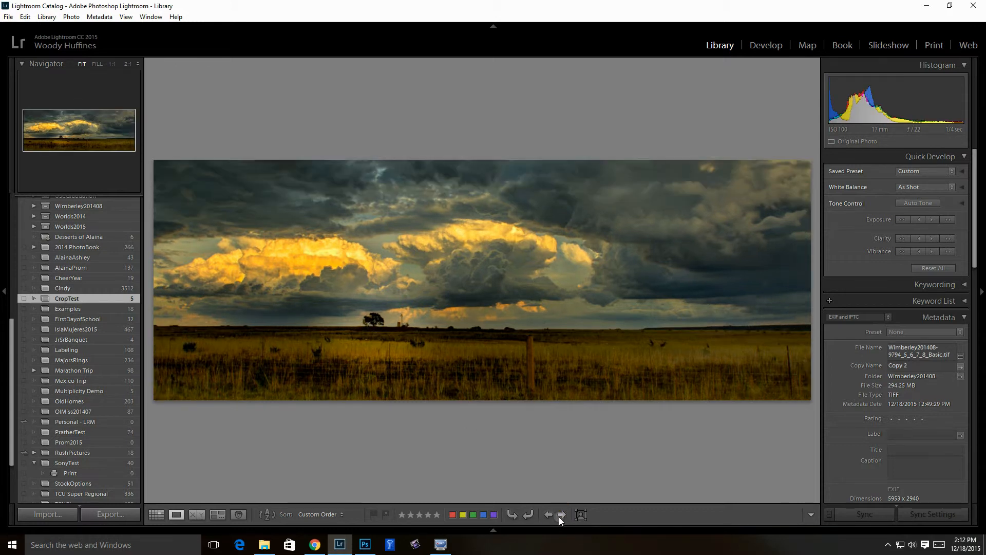
Select Copy 1 together with Copy 2 in the grid and show them in Survey view
click(157, 514)
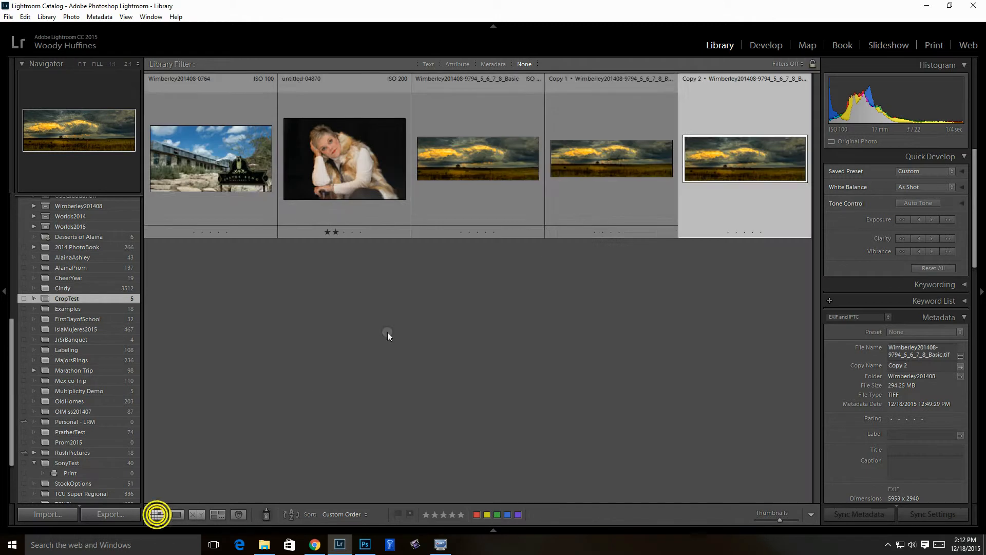
ctrl+click(598, 166)
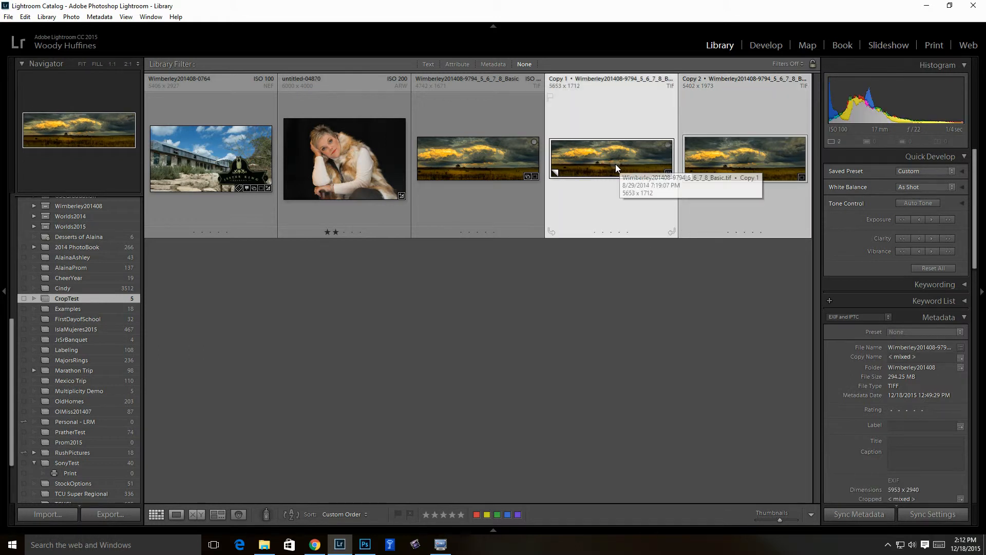
click(584, 245)
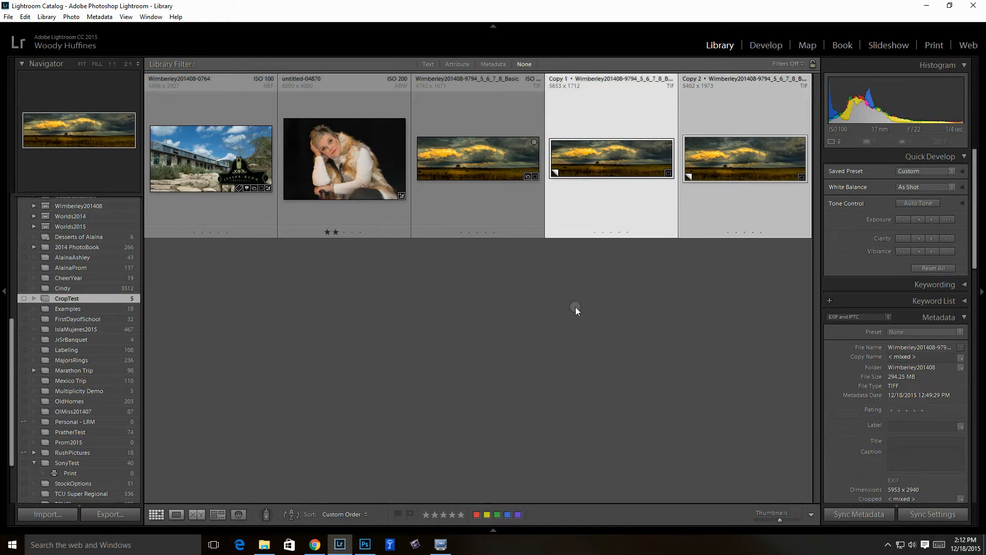
click(217, 513)
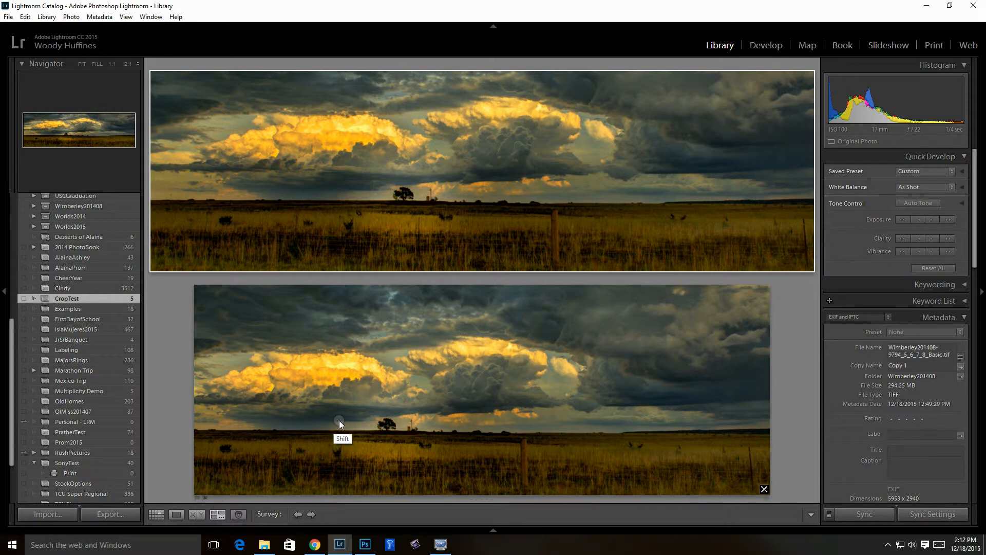
Hide all panels, add the Basic panorama to the selection, and survey all three versions
key(shift+Tab)
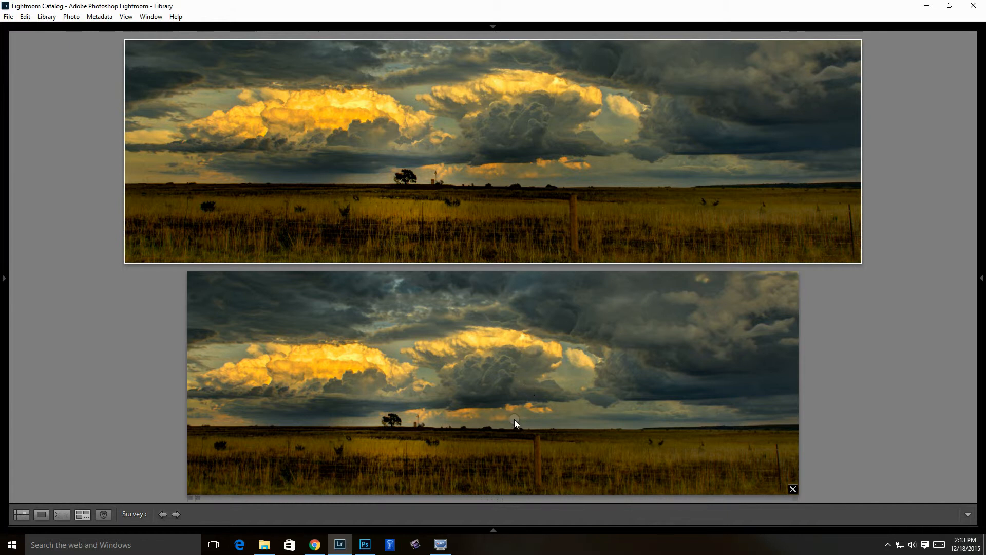
click(21, 515)
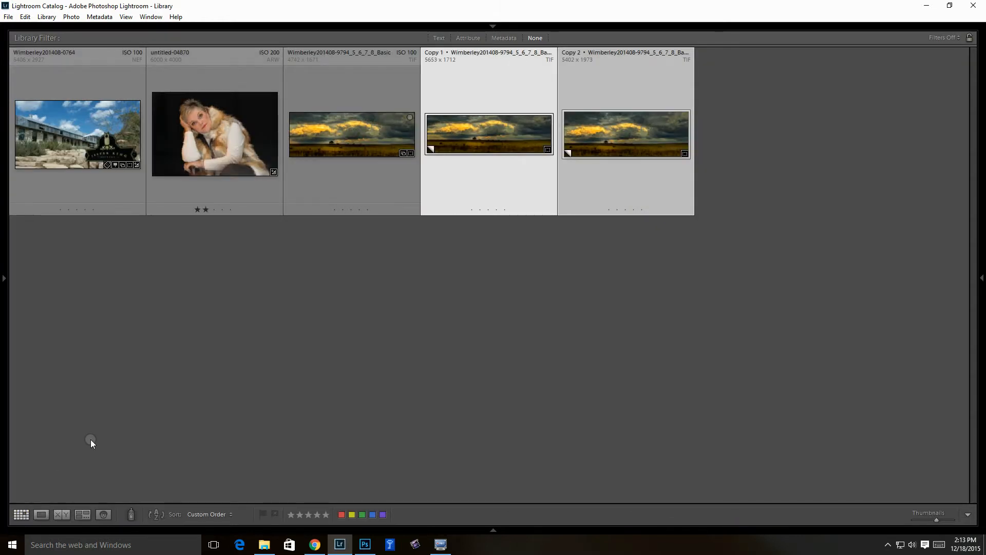
ctrl+click(349, 150)
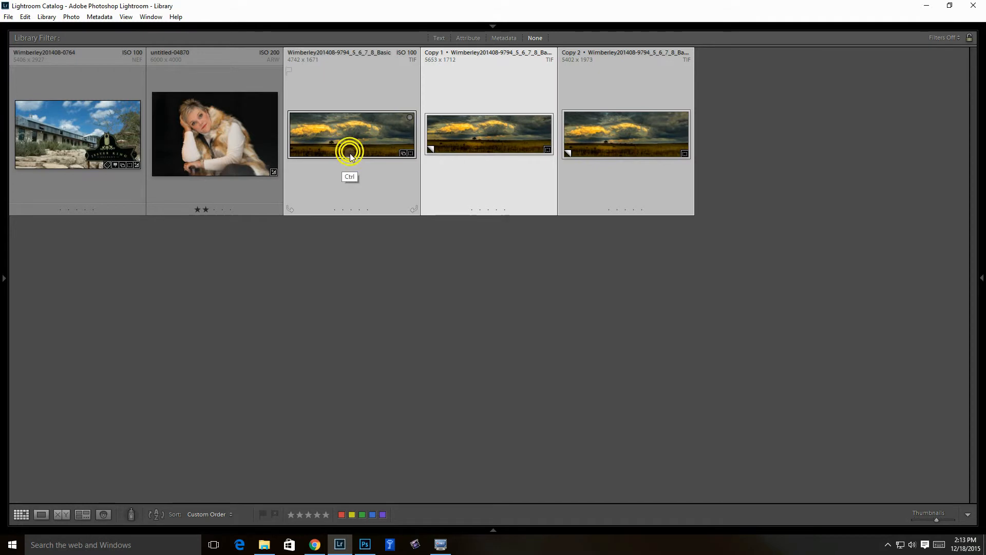
click(84, 514)
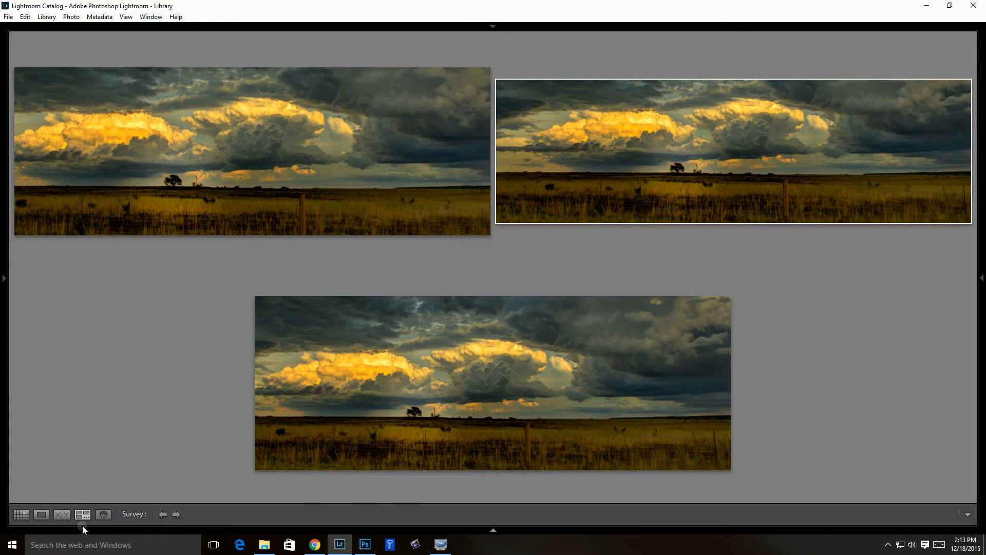
Return to the grid and show the Basic panorama alone in Loupe view
click(25, 515)
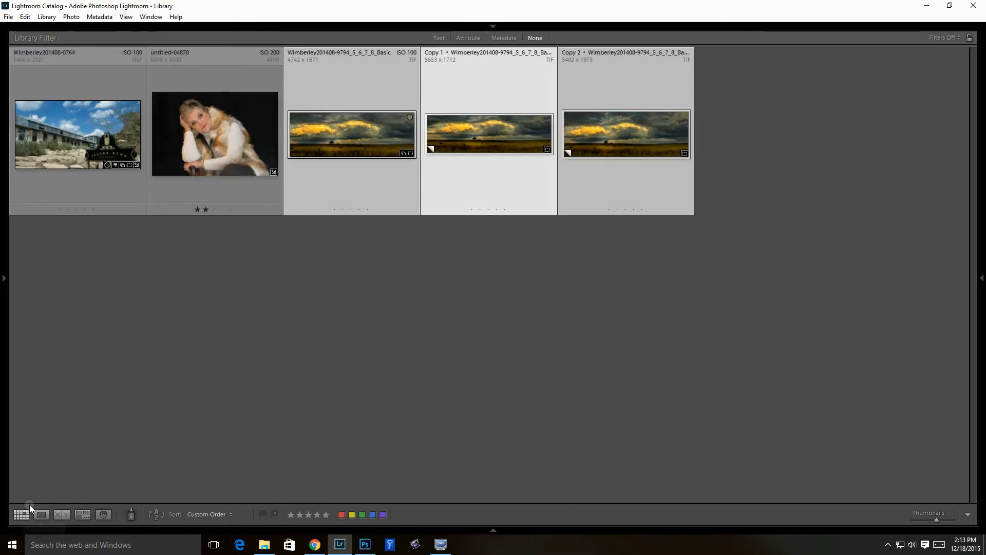
click(361, 141)
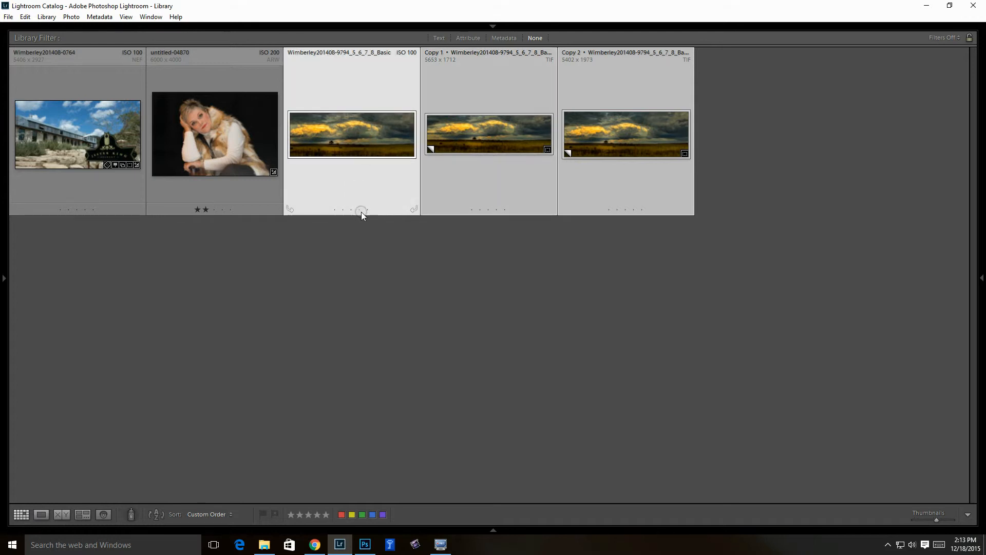
click(40, 514)
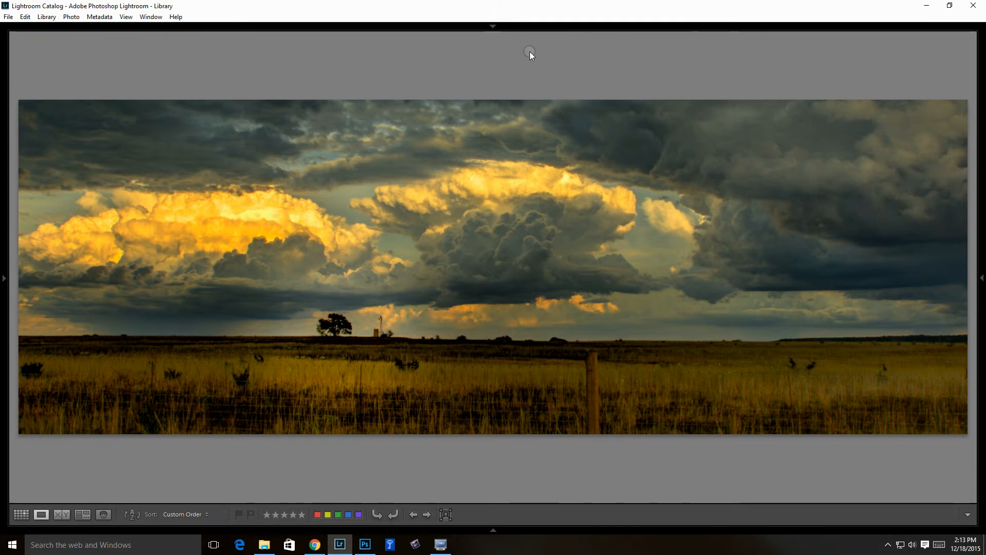
Reset the Basic photo in Develop to remove its panoramic crop, then return to the Library grid
click(492, 27)
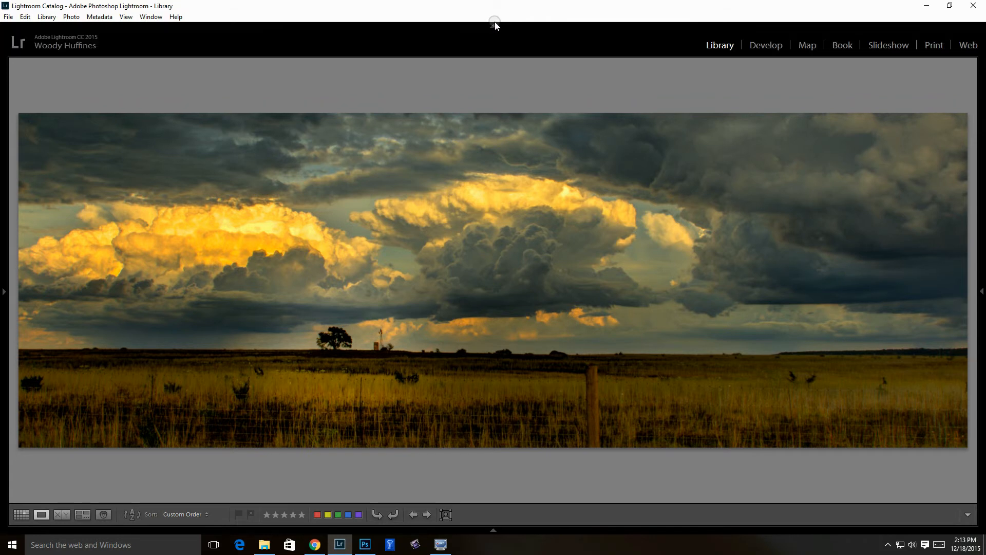
click(767, 48)
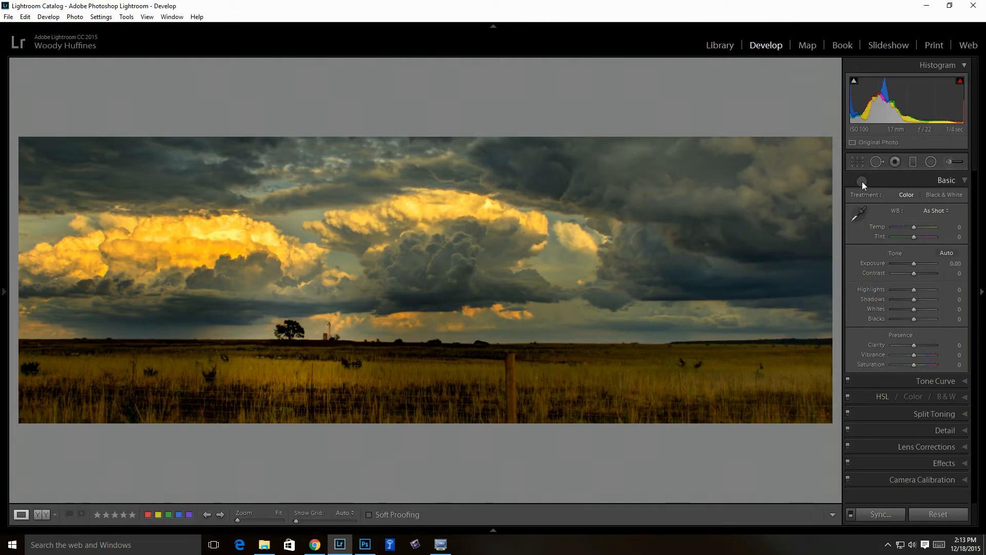
click(939, 514)
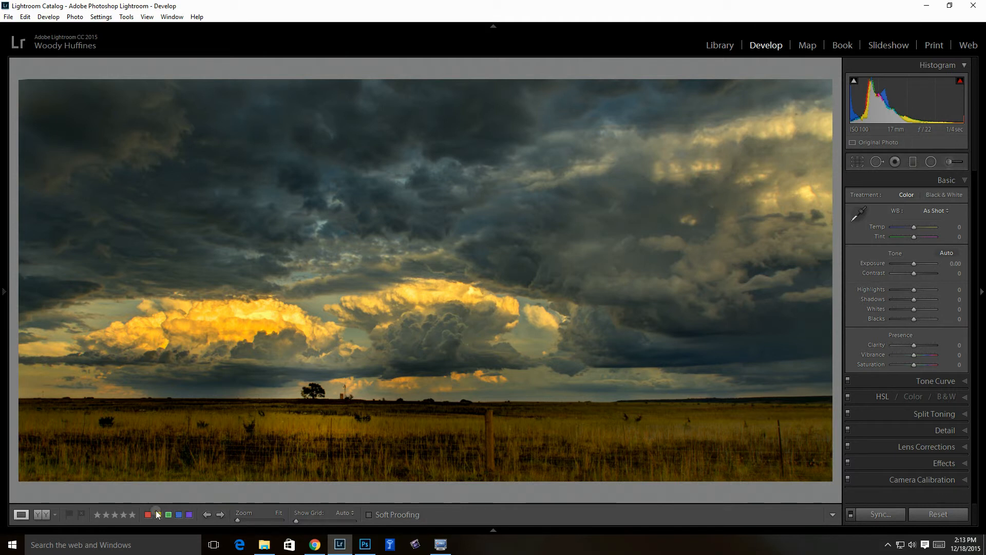
click(722, 46)
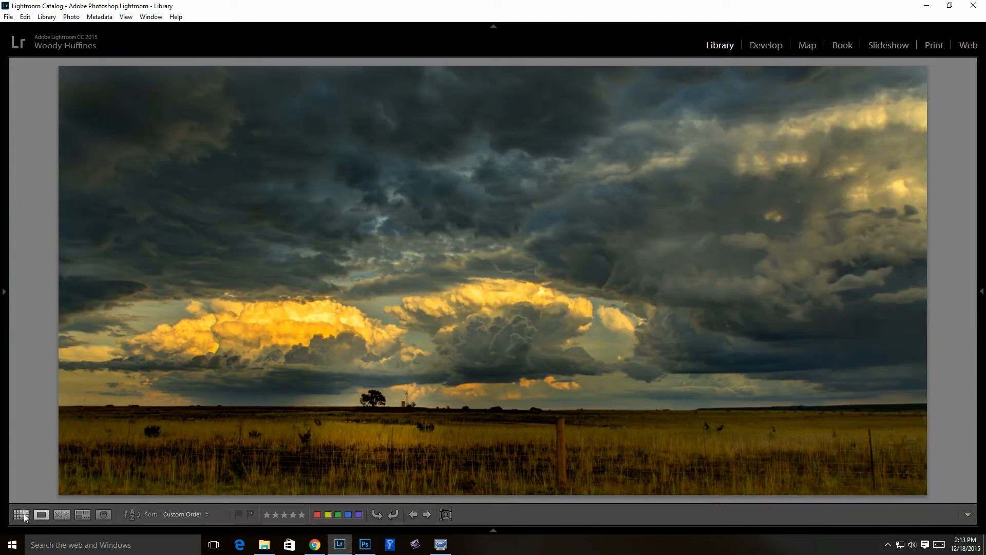
click(21, 514)
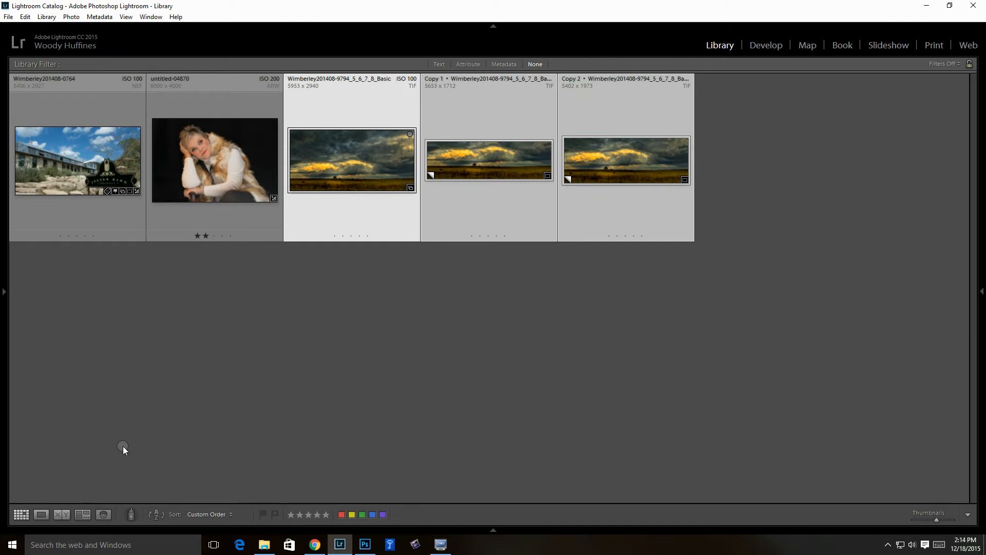
Survey the three storm photos, then select thumbnails and try dragging Basic between its two copies
click(84, 512)
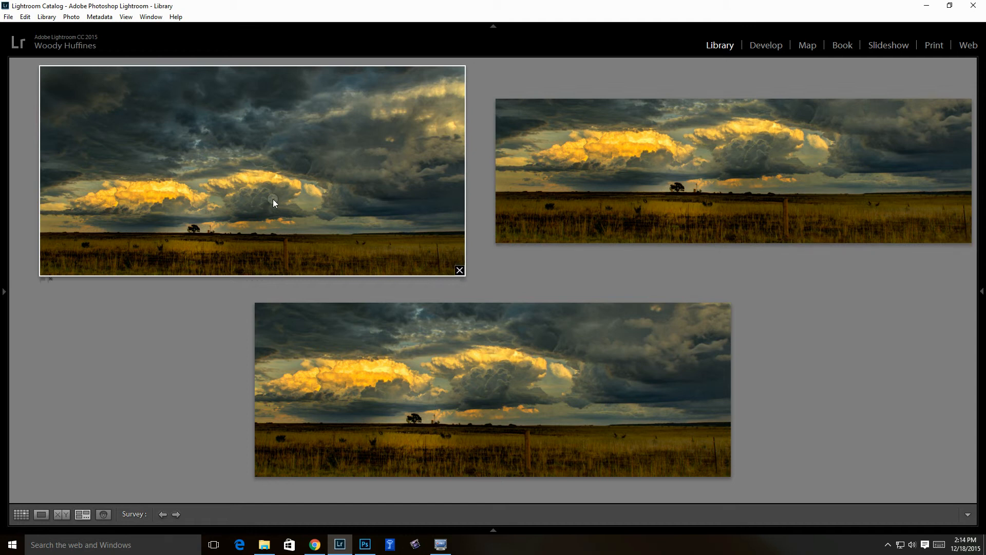
click(21, 517)
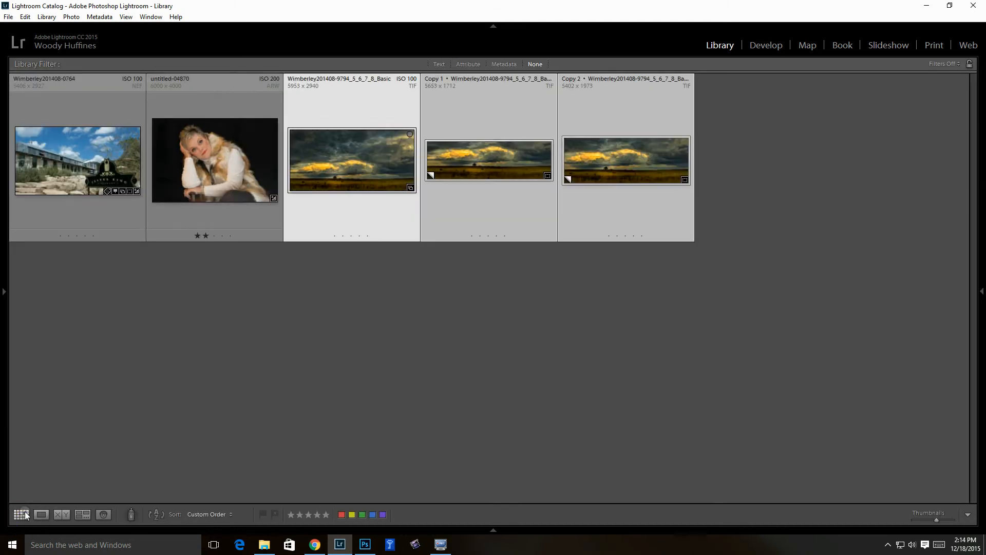
click(94, 167)
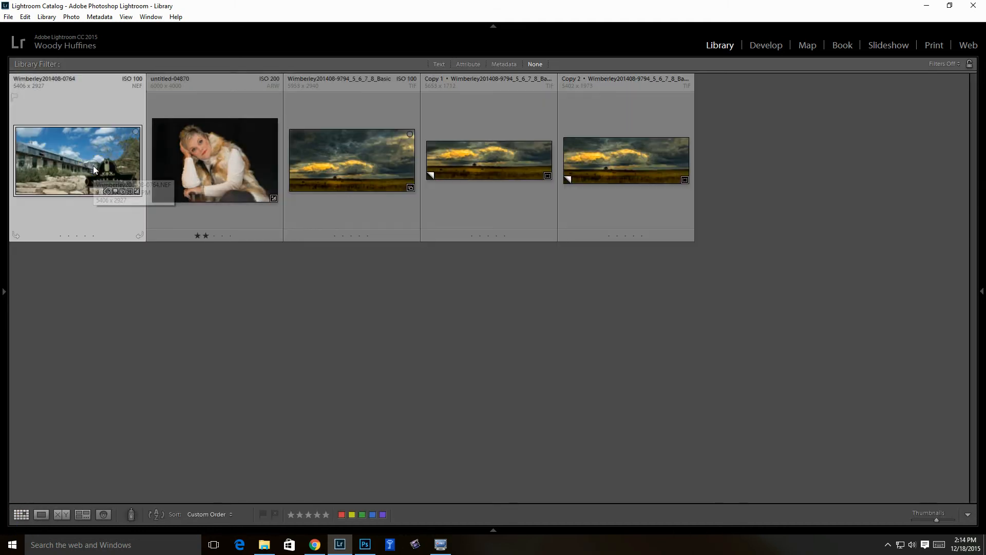
click(224, 168)
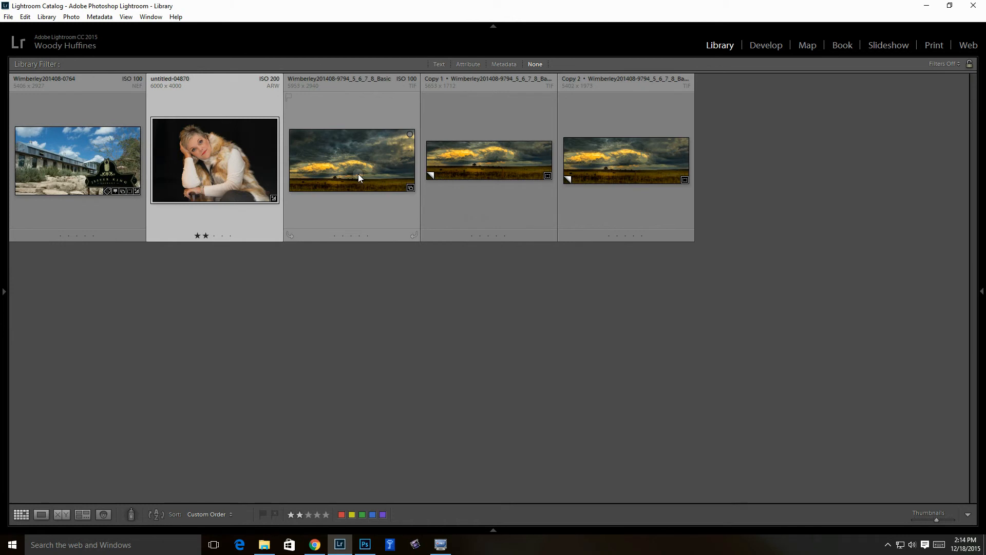
click(358, 171)
drag(358, 171, 532, 160)
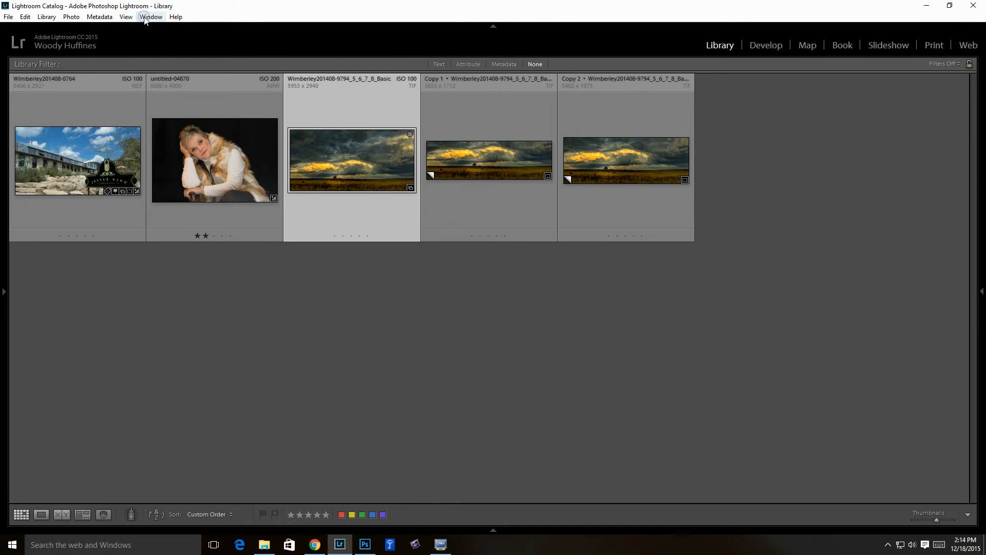
In Photoshop, review the crop overlay options on the brewery photo, ending with Golden Spiral
click(364, 544)
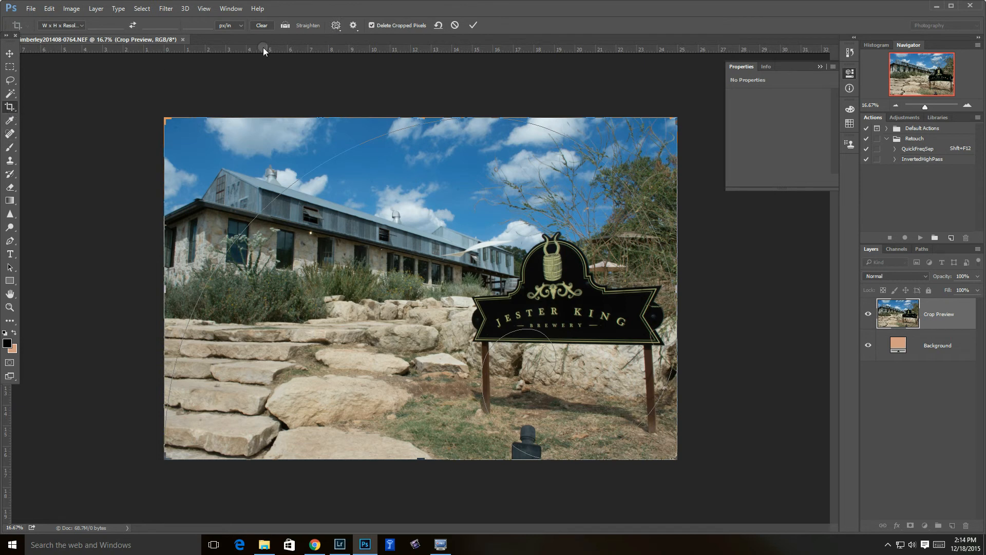
click(336, 25)
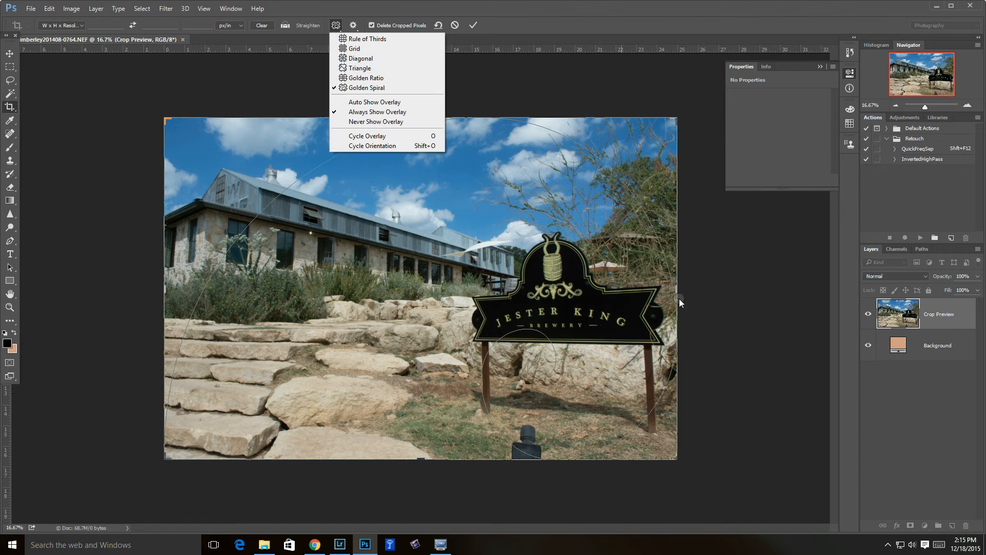
click(736, 301)
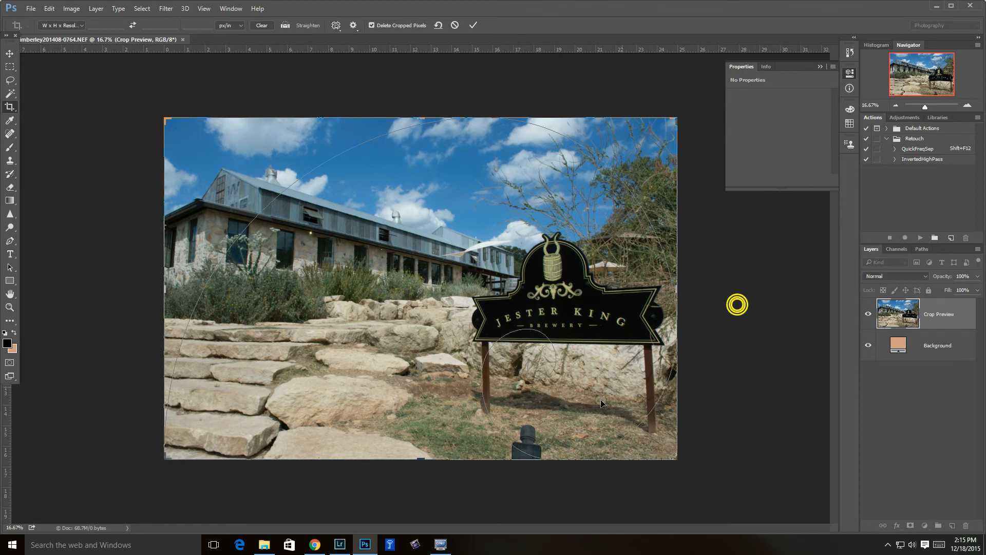
Switch back to Lightroom's Library grid showing the five CropTest photos
click(340, 544)
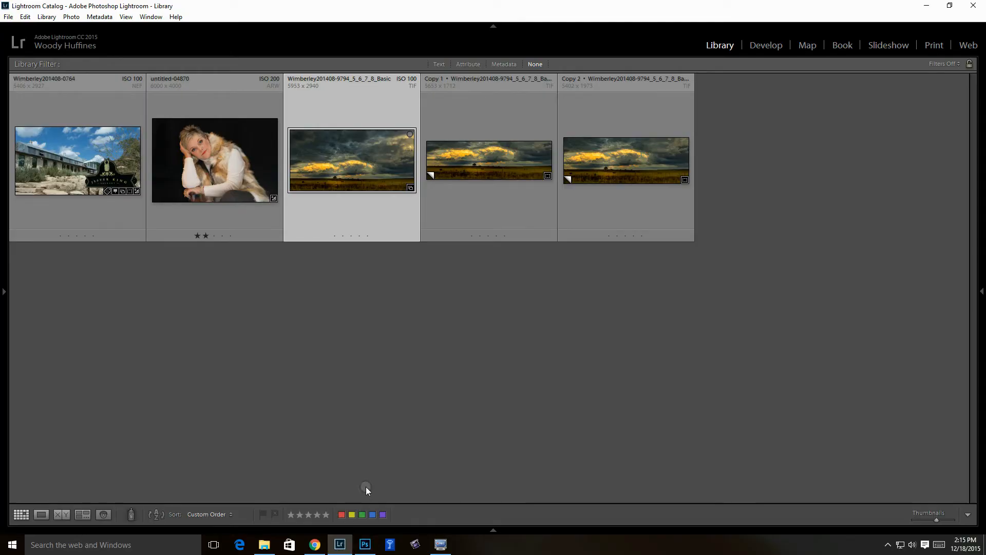